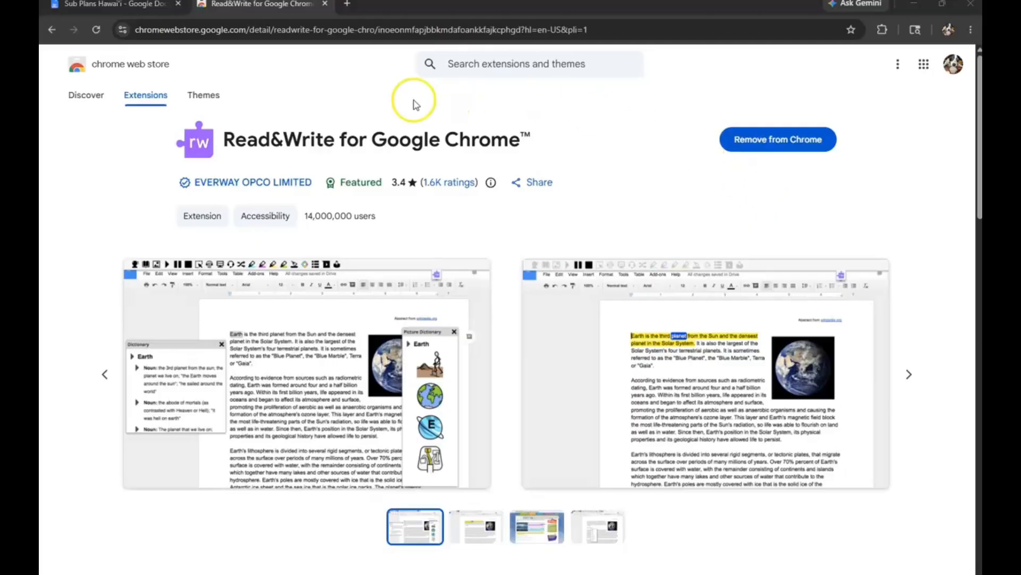
Switch to the Sub Plans Hawai'i document and view the browser's list of extensions that includes Read&Write for Google Chrome
click(136, 10)
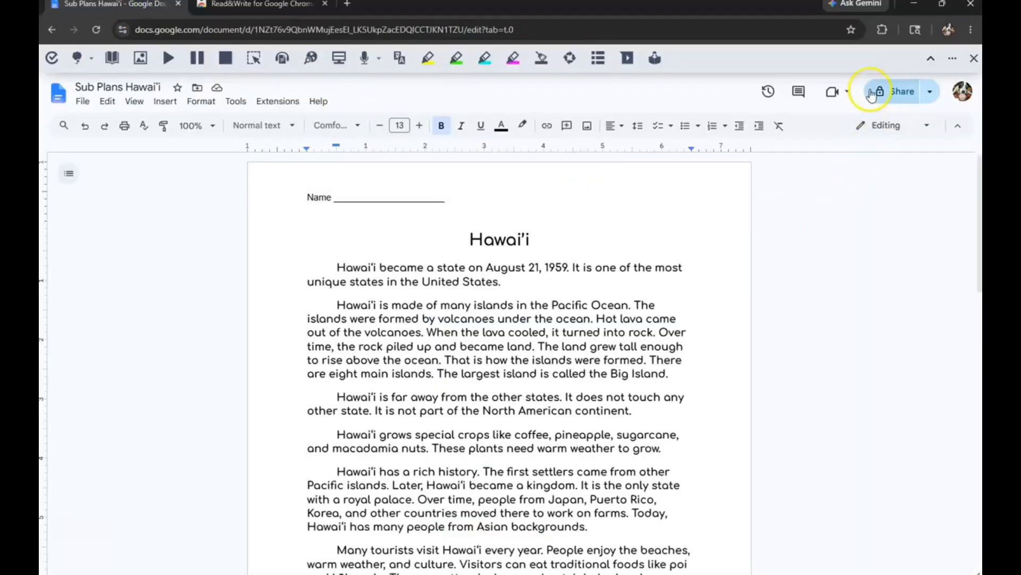
click(881, 33)
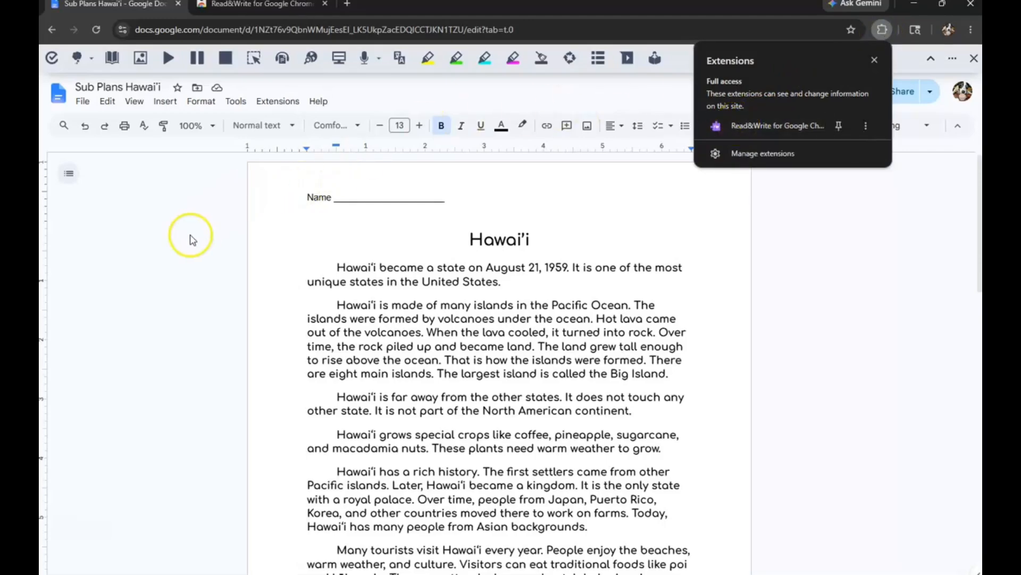
click(181, 253)
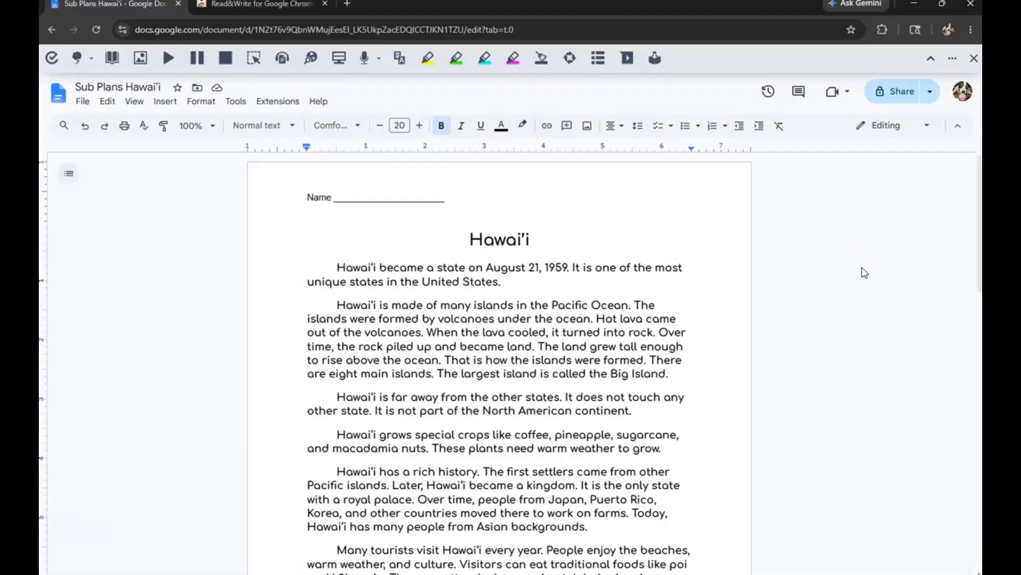
click(834, 170)
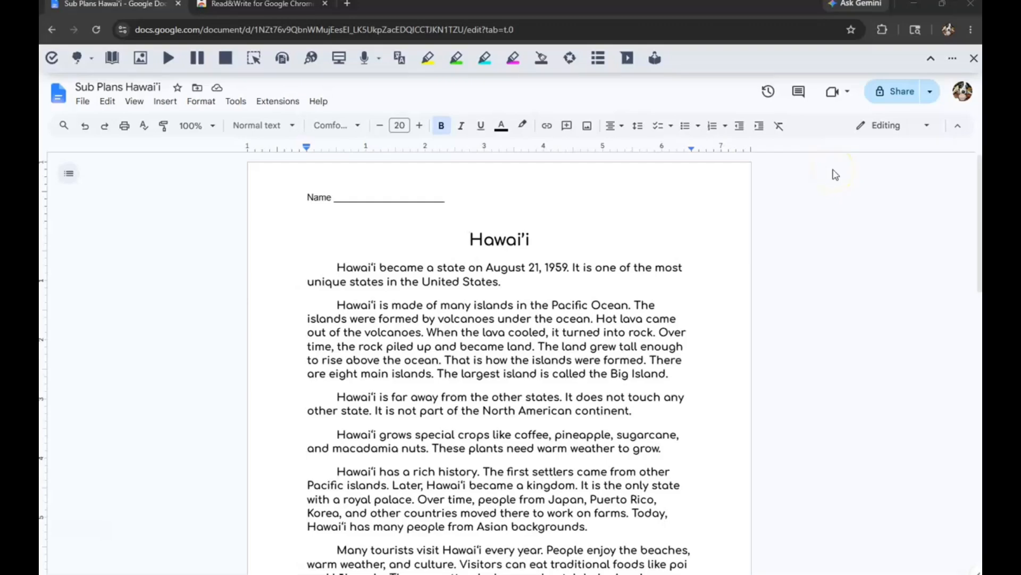
click(881, 30)
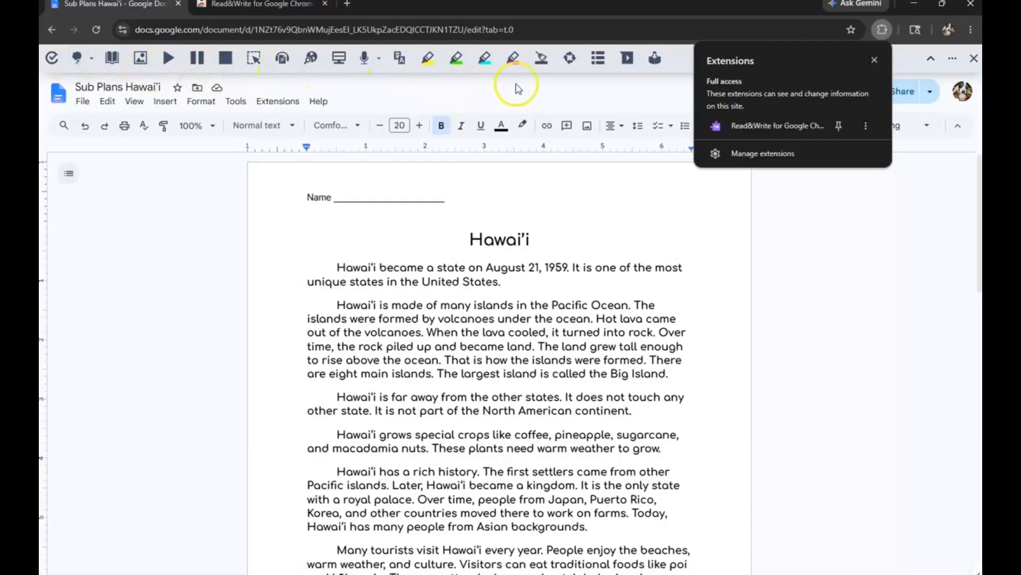
click(181, 212)
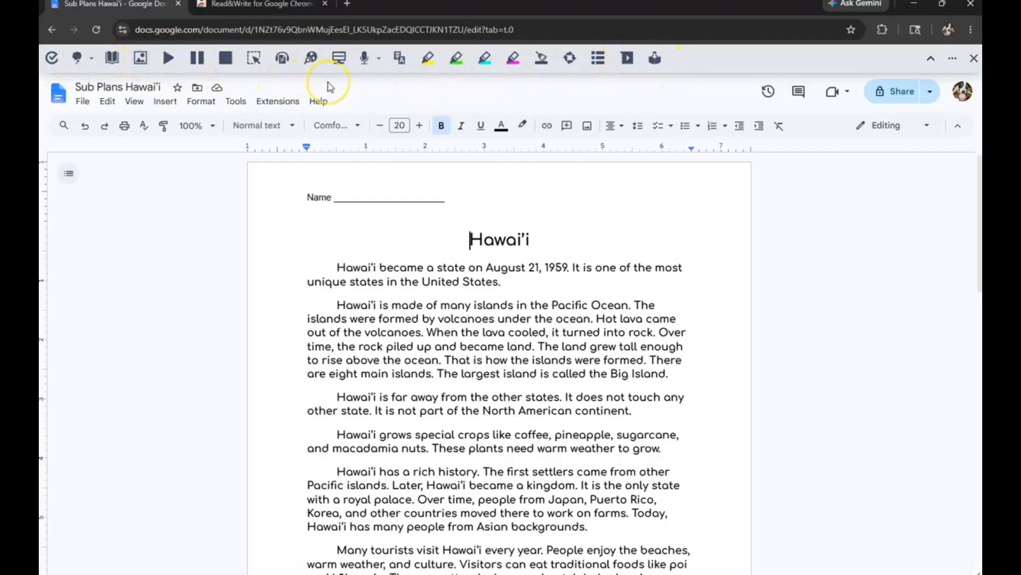
Have Read&Write read the first paragraph about Hawai'i aloud, pause the reading, and stop it
click(269, 308)
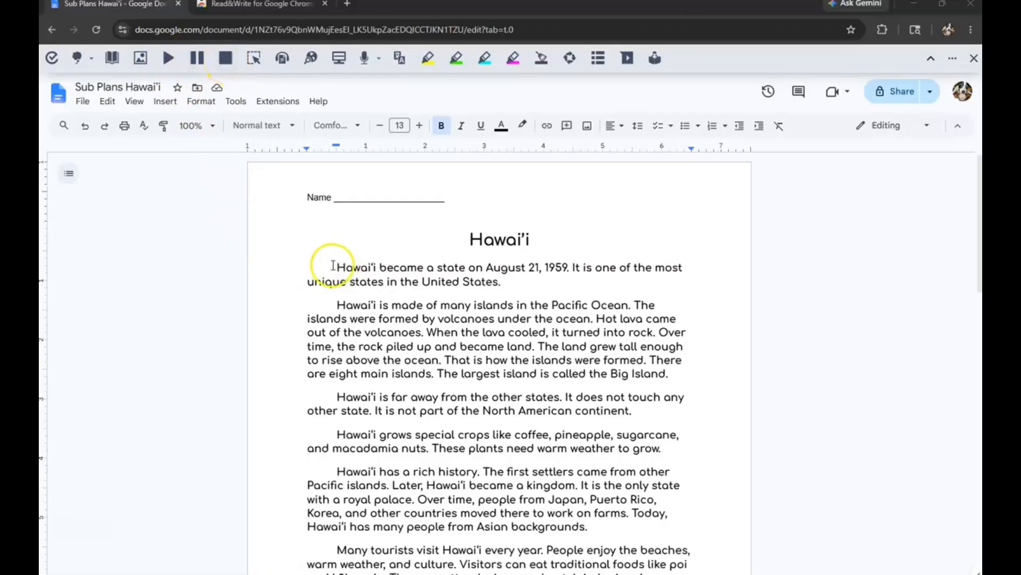
drag(336, 266, 502, 280)
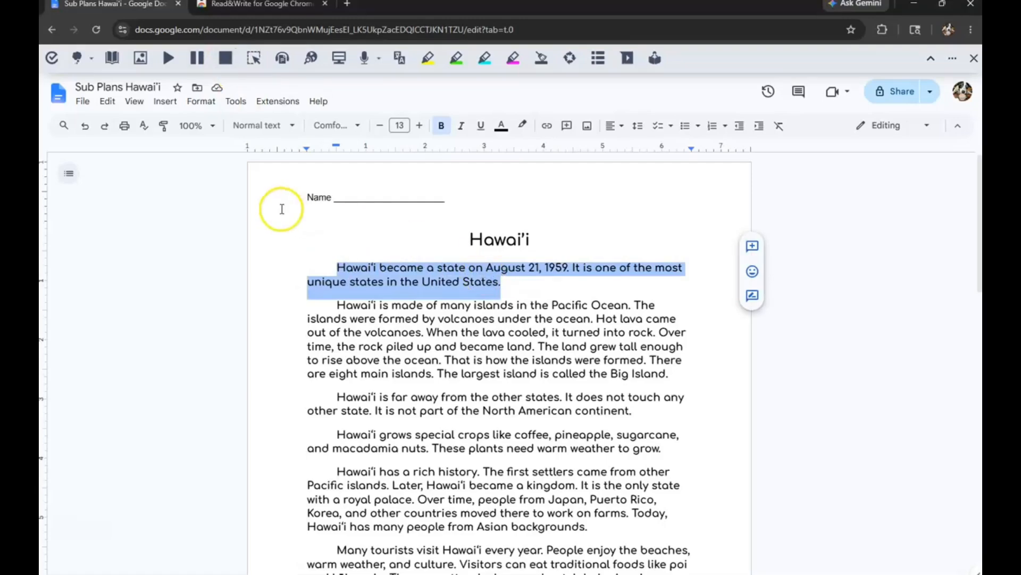
click(169, 65)
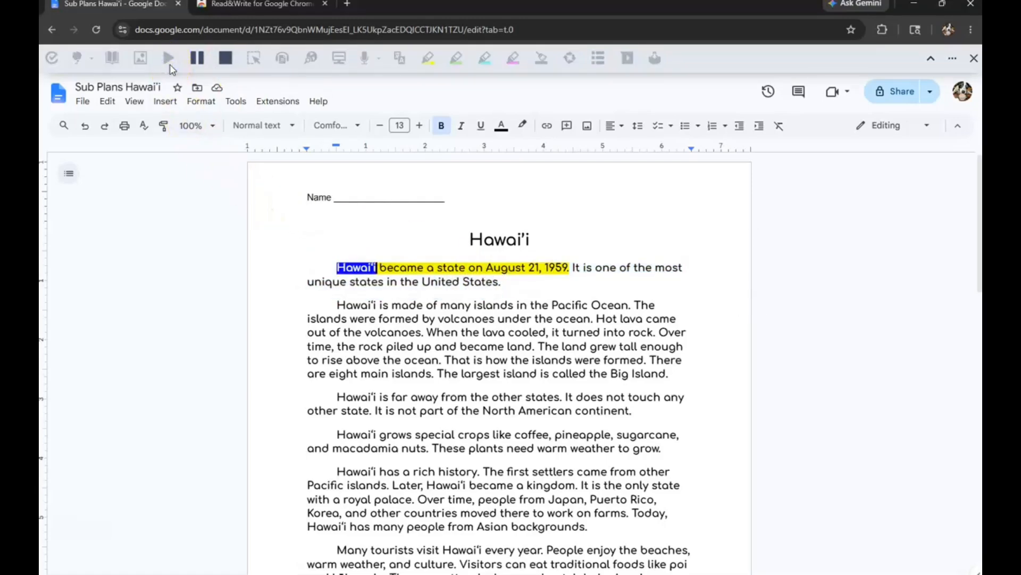
click(198, 62)
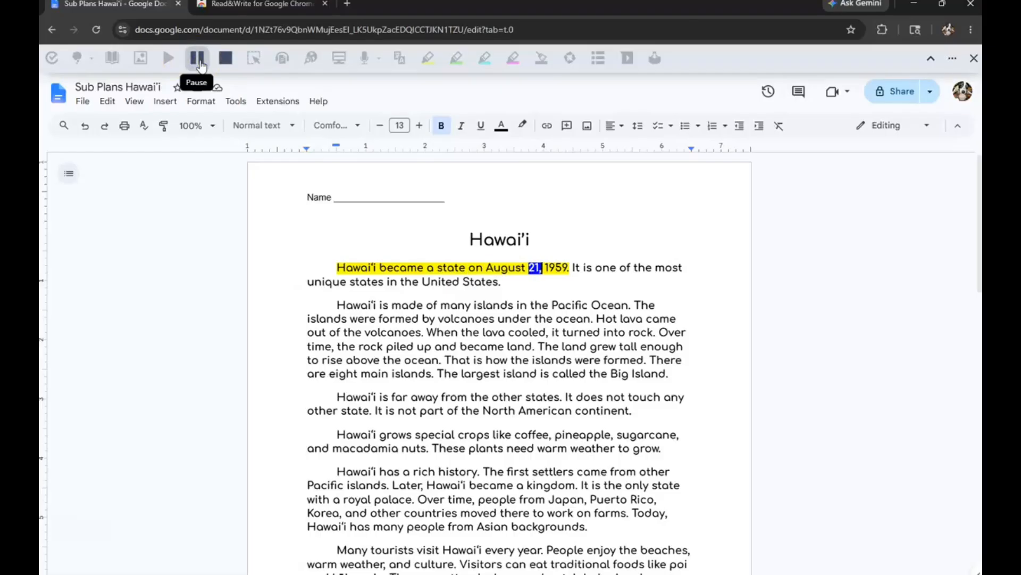
click(223, 58)
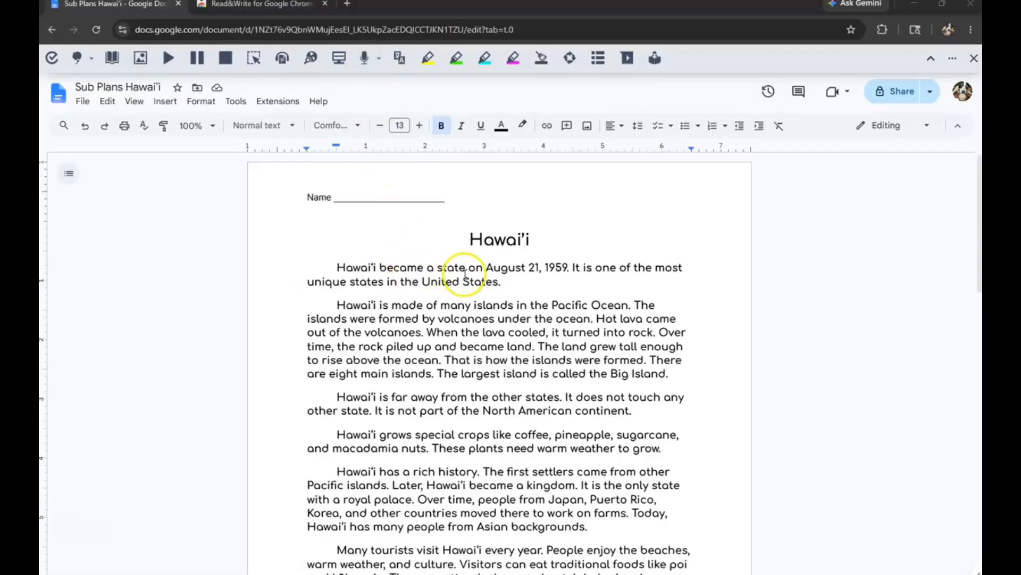
Insert an empty line below the first paragraph, and switch the Read&Write screen mask on and off
click(533, 281)
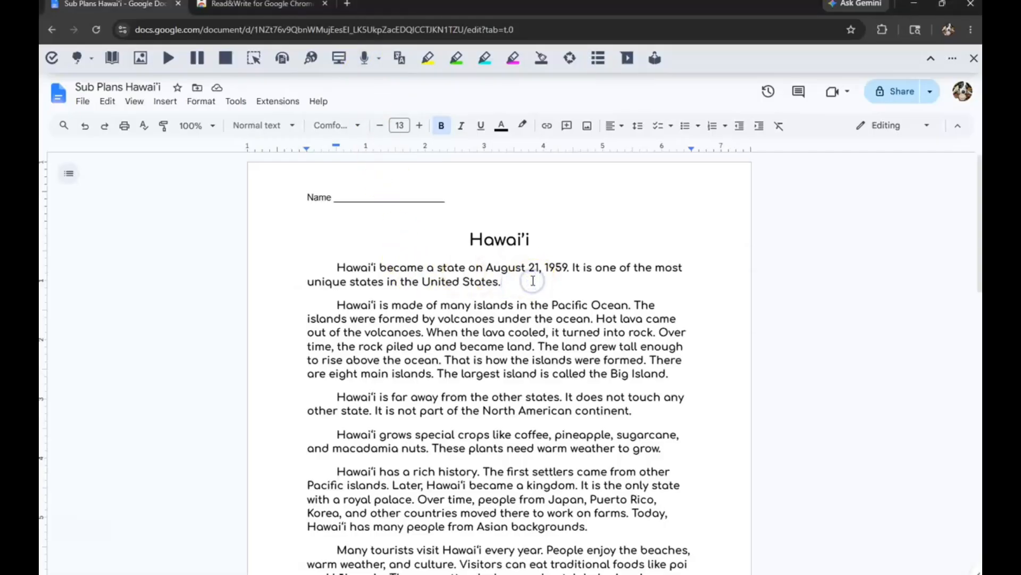
key(Return)
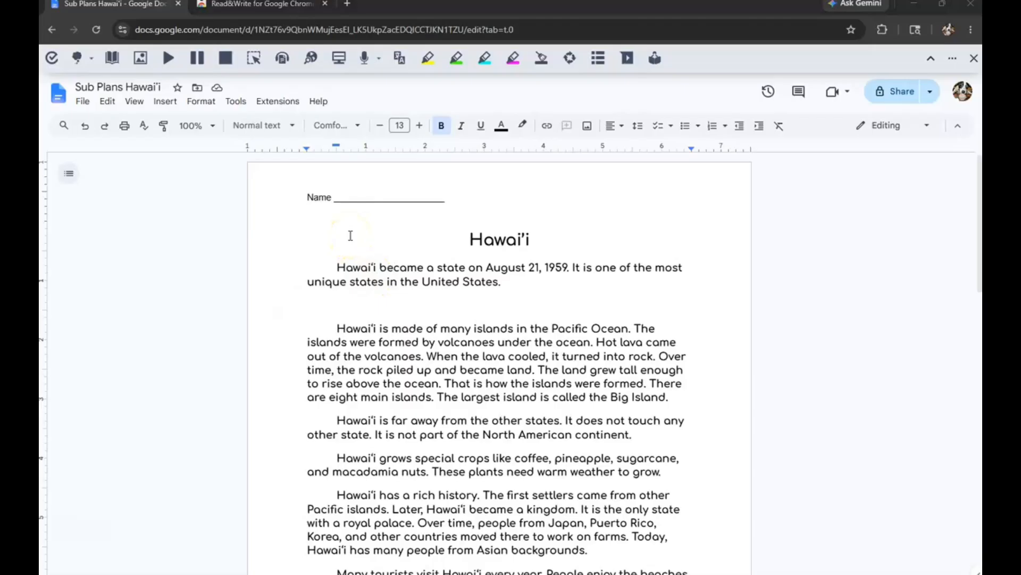
click(339, 64)
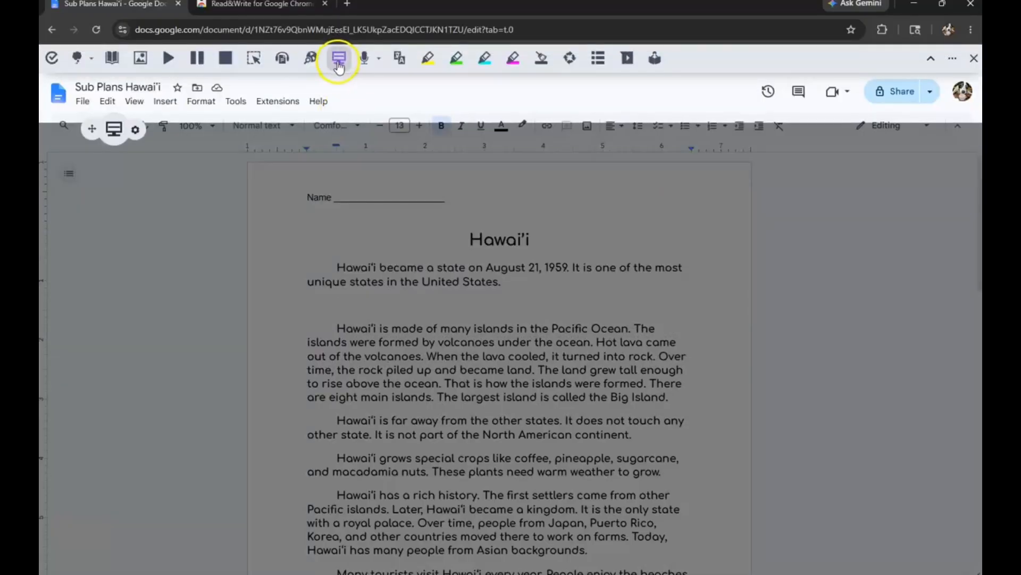
click(339, 60)
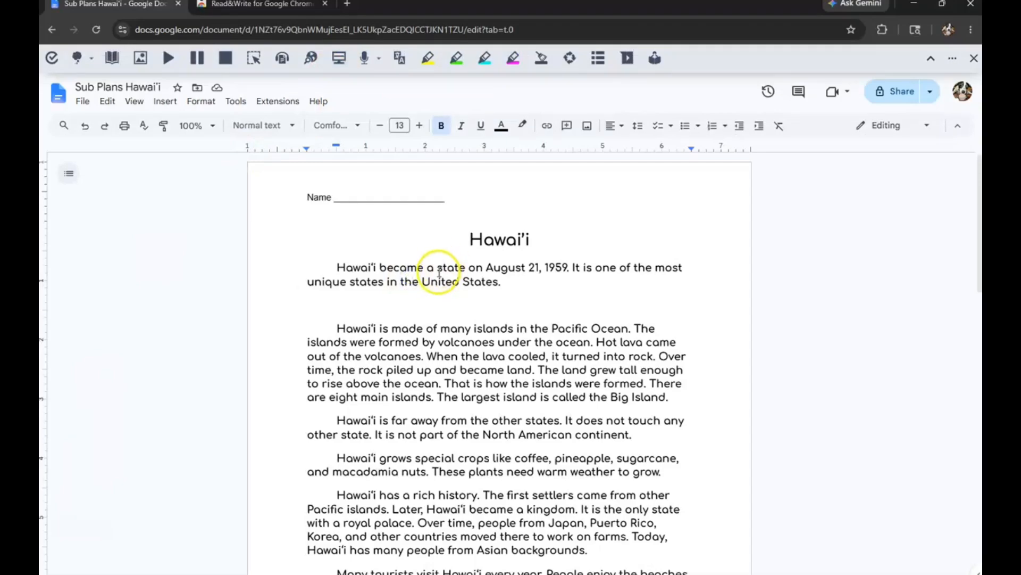
Look up the word "volcanoes" from the second paragraph in the Read&Write Dictionary, read its definitions, and close the dictionary
scroll(435, 286, down, 1)
drag(438, 307, 489, 303)
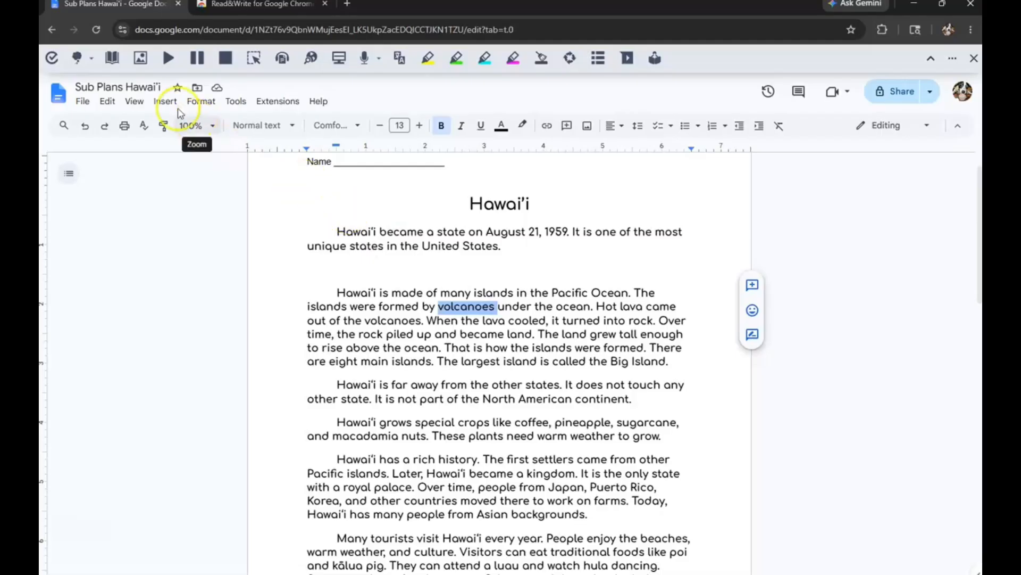
click(107, 63)
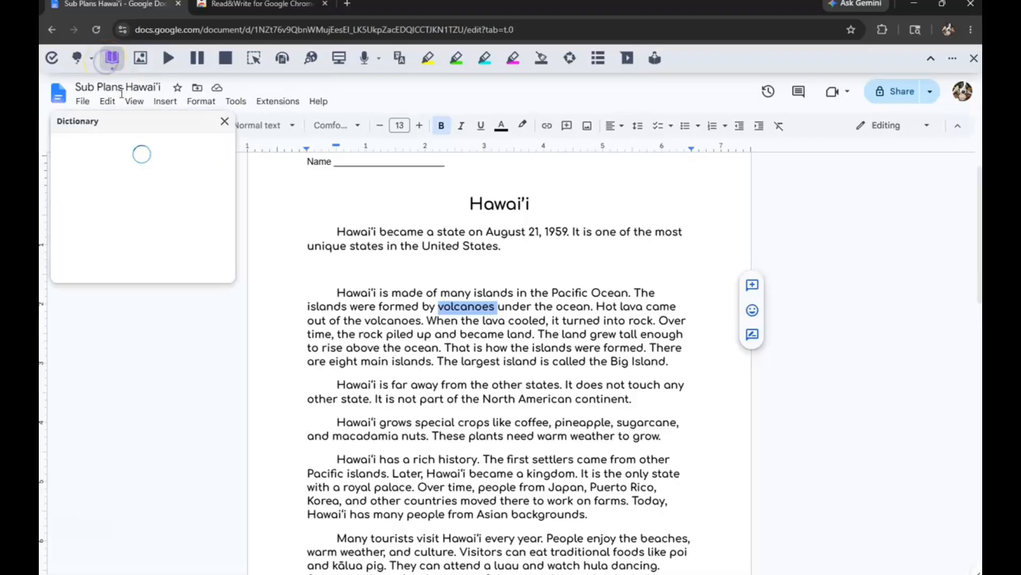
scroll(144, 166, down, 1)
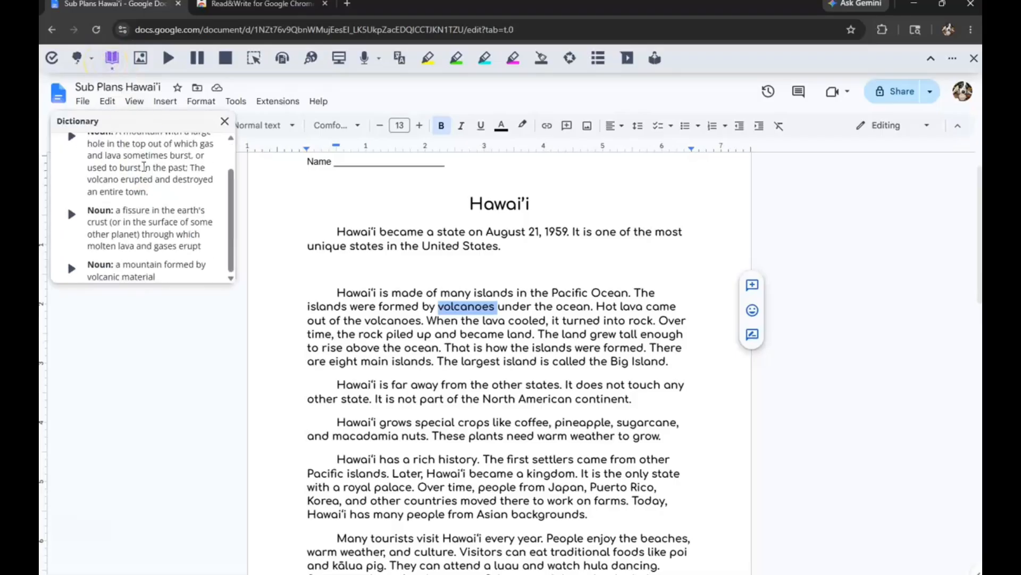
scroll(144, 181, up, 1)
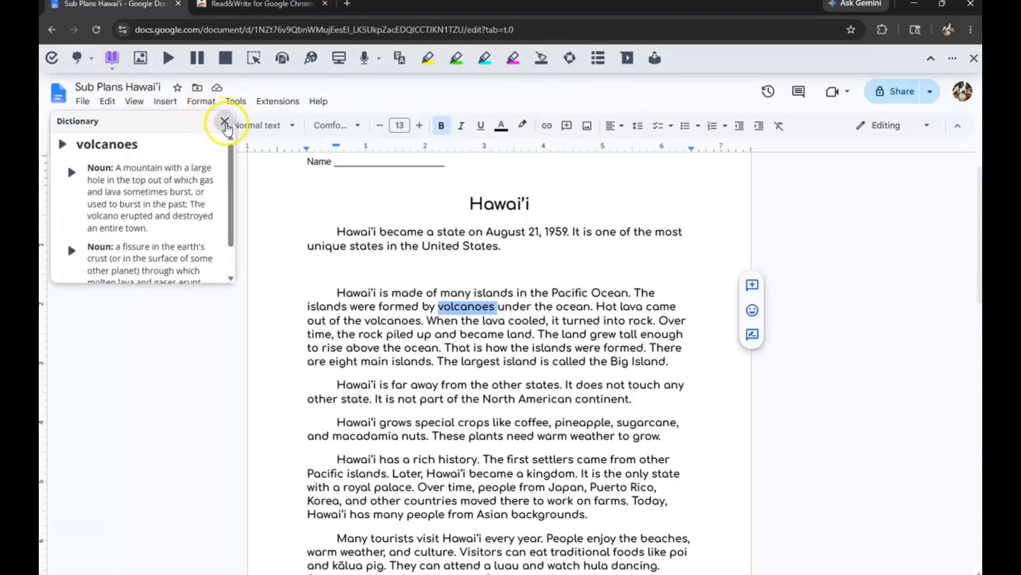
click(225, 122)
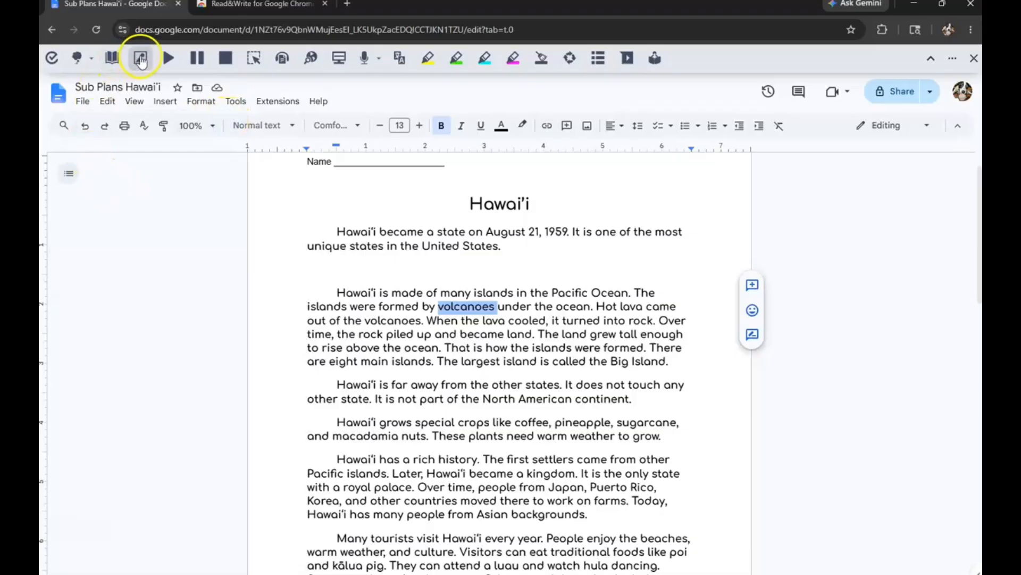
View the Picture Dictionary entry for "volcanoes", close it, and deselect the word
click(141, 59)
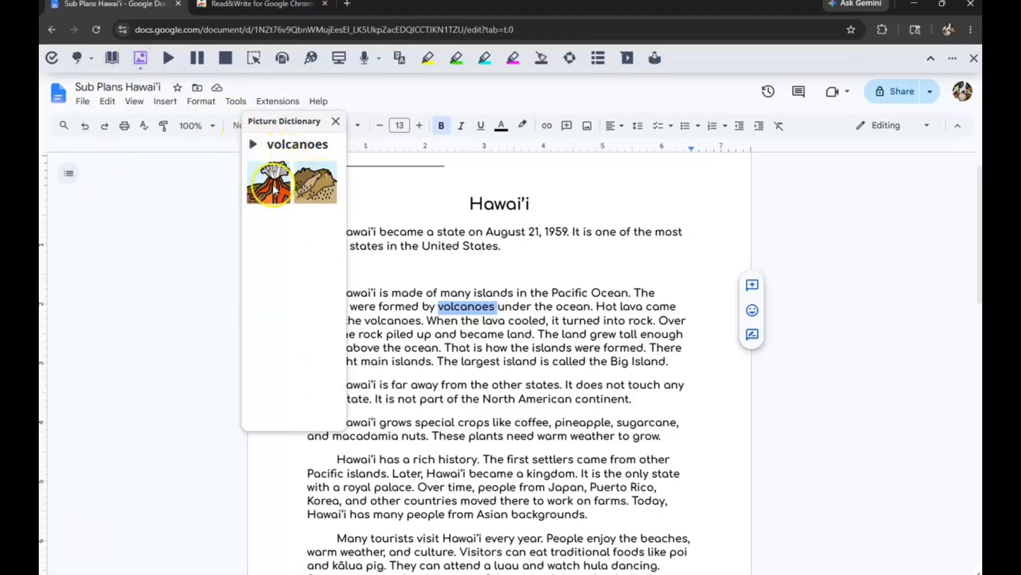
click(334, 123)
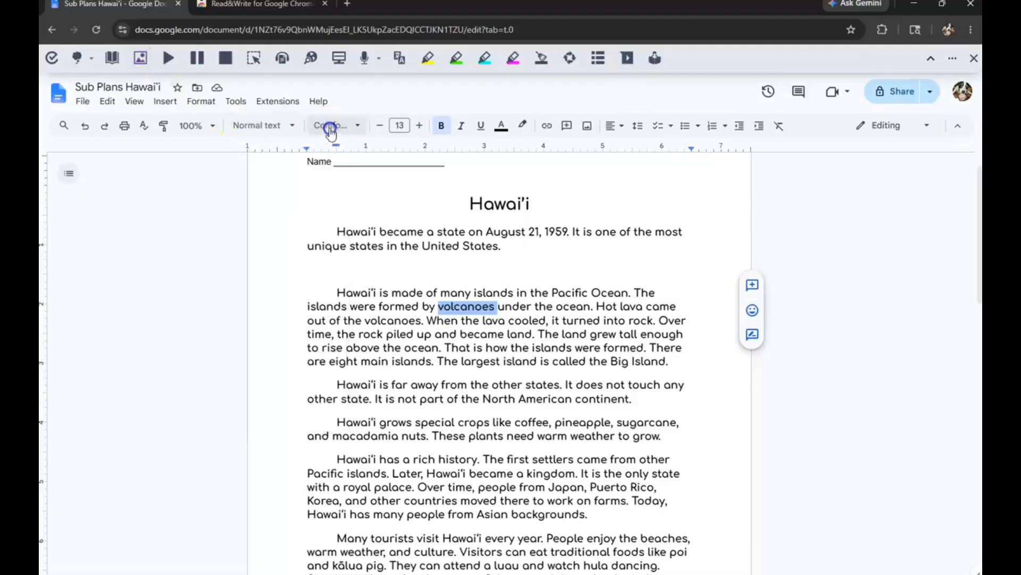
click(470, 320)
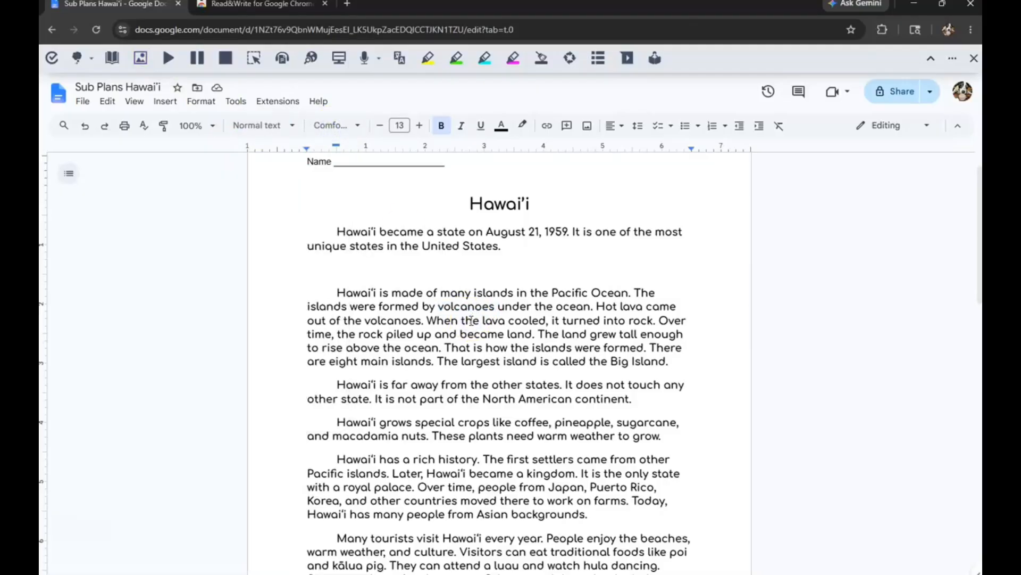
Look up the word "That" from the second paragraph in the Picture Dictionary and close the entry
click(451, 350)
double_click(451, 350)
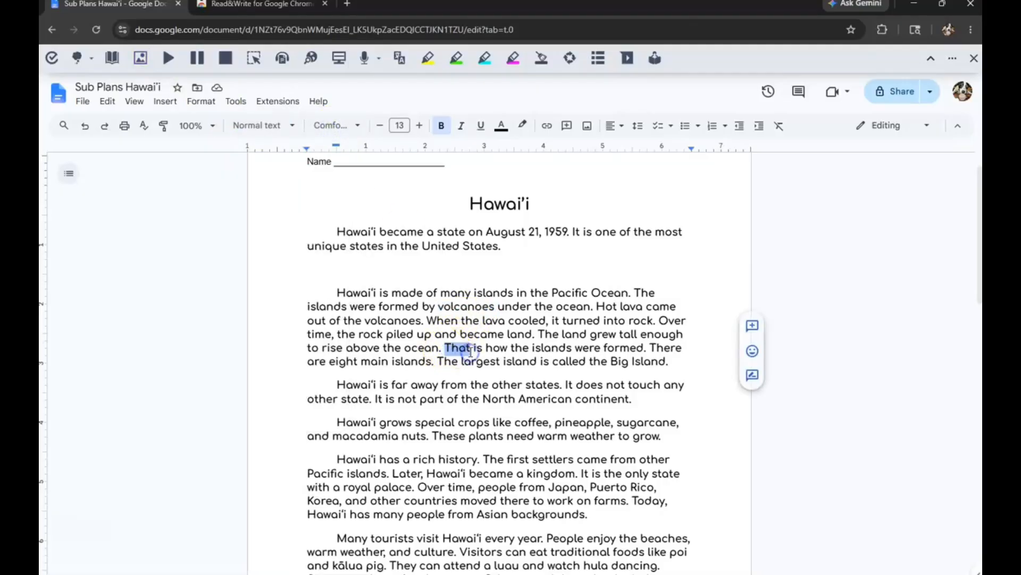
click(140, 58)
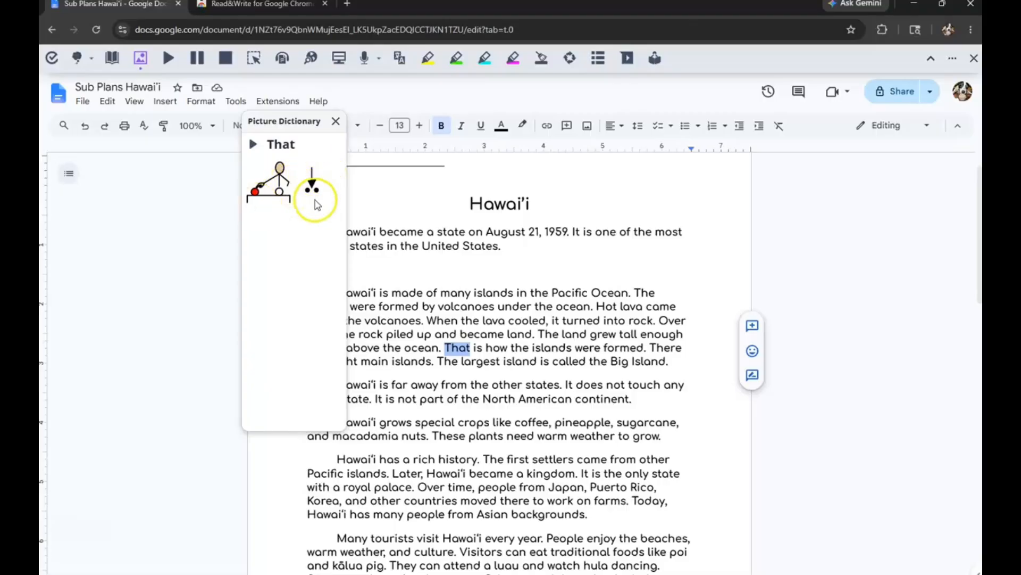
click(334, 122)
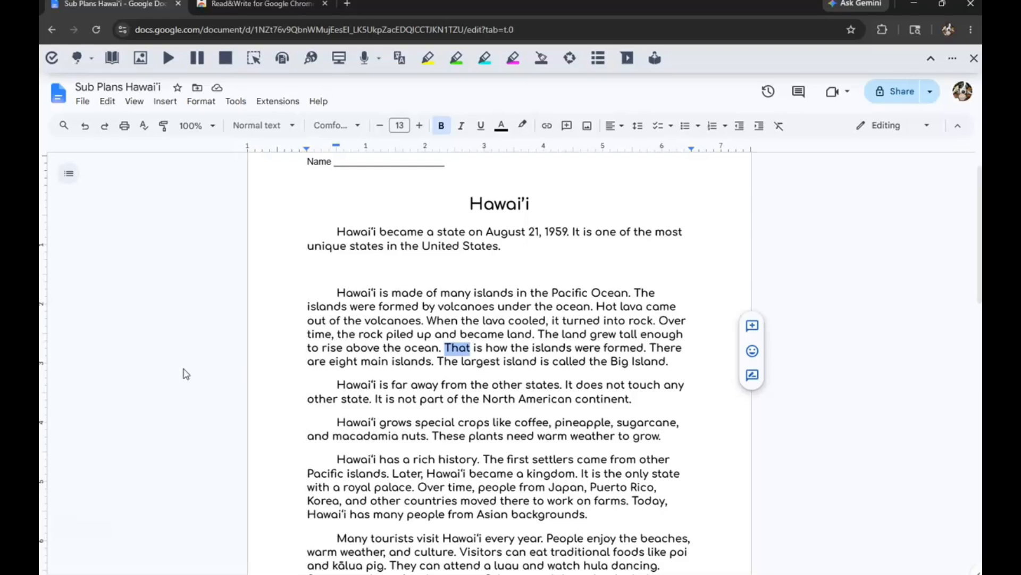
Remove the empty line between the first and second paragraphs
click(333, 279)
key(BackSpace)
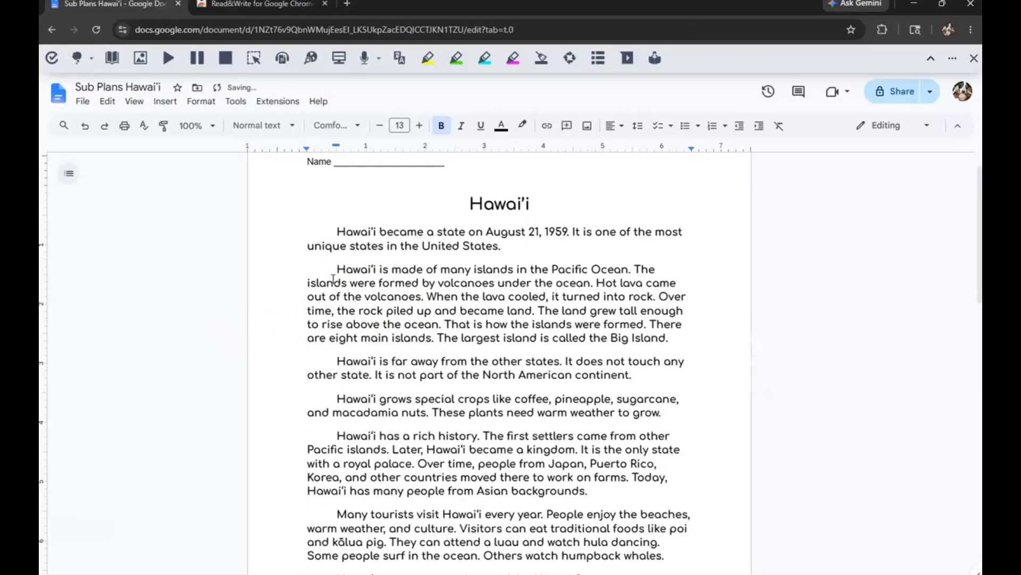
click(389, 341)
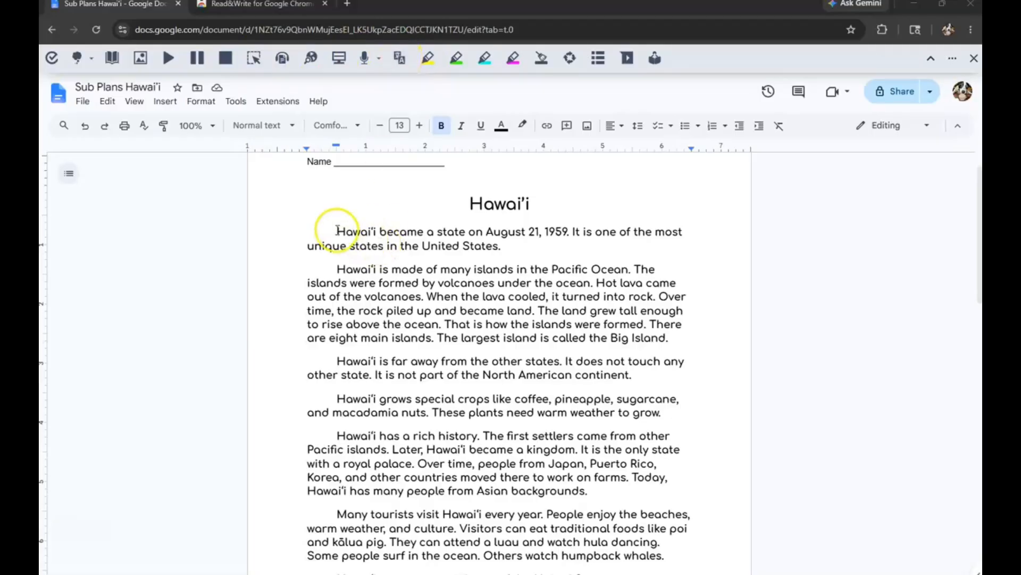
Run a Read&Write web search on the word "volcanoes" from the second paragraph
drag(337, 233, 509, 239)
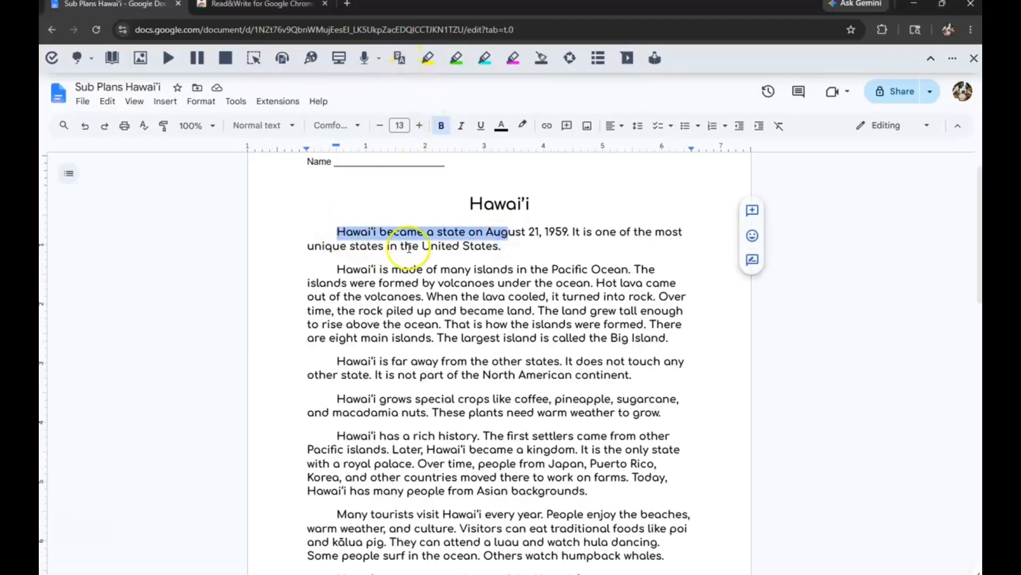
click(402, 214)
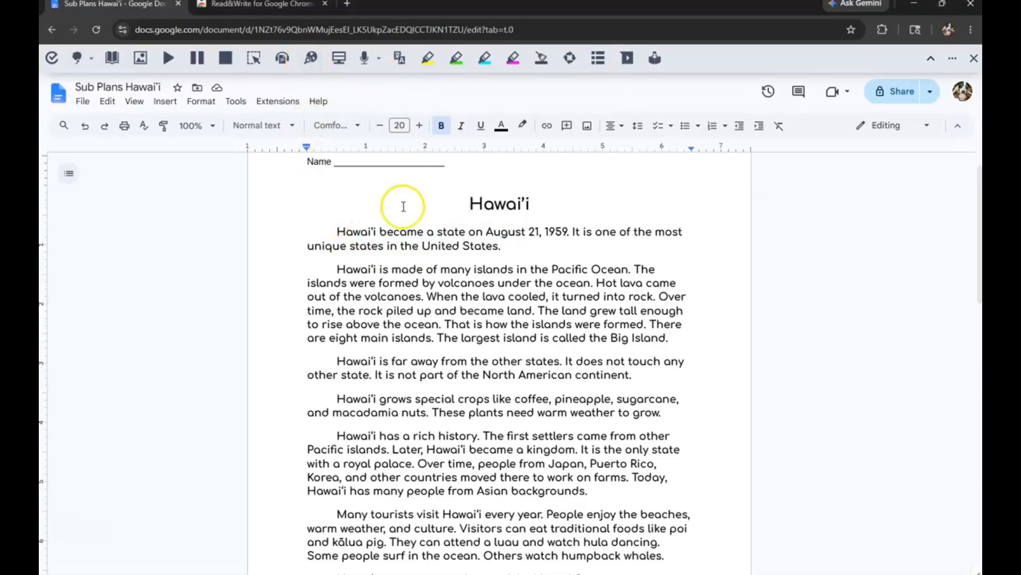
drag(437, 283, 494, 281)
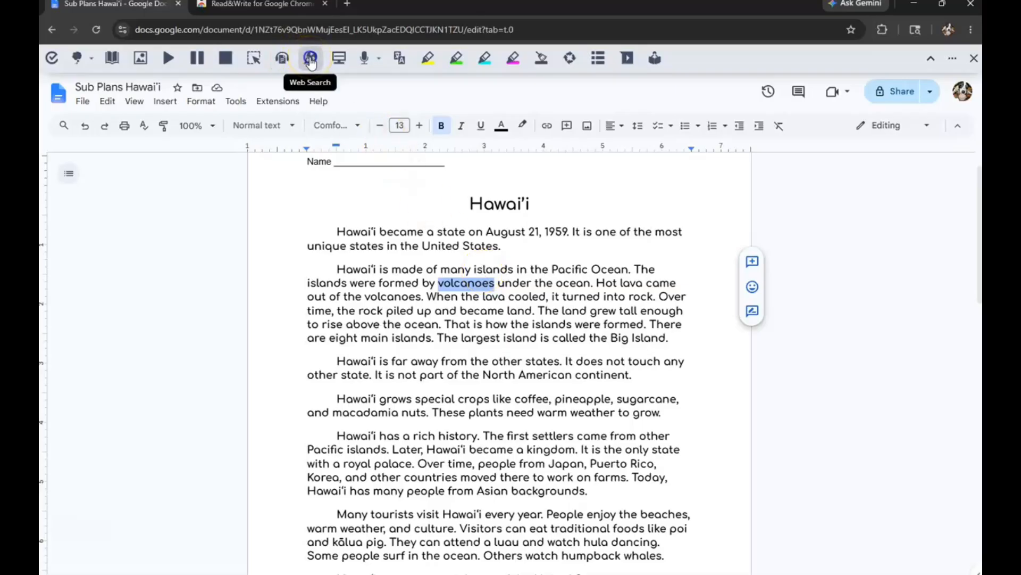
click(311, 62)
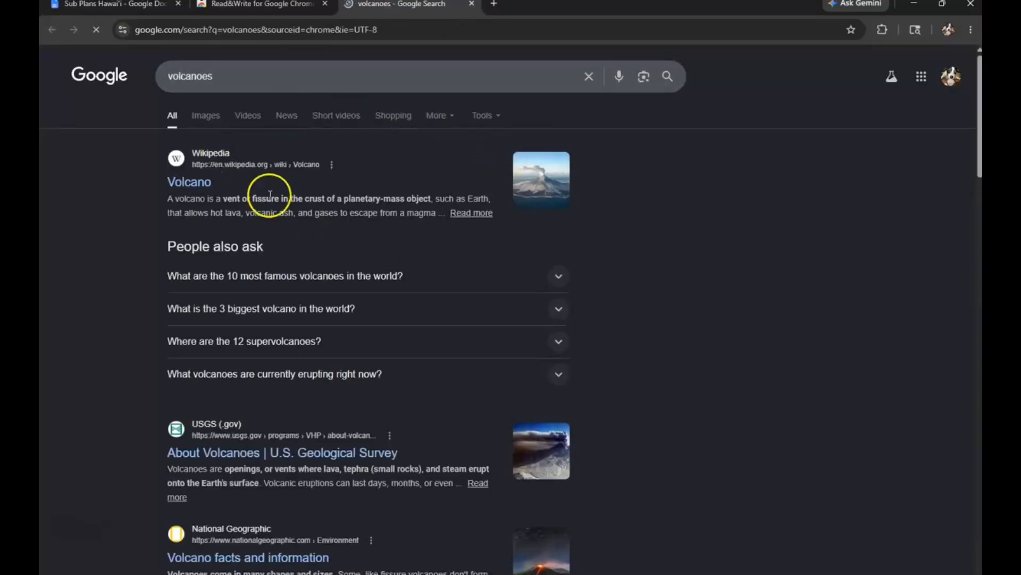
Return to the Hawai'i document and highlight the word "islands" in the second paragraph's first sentence in blue
click(128, 7)
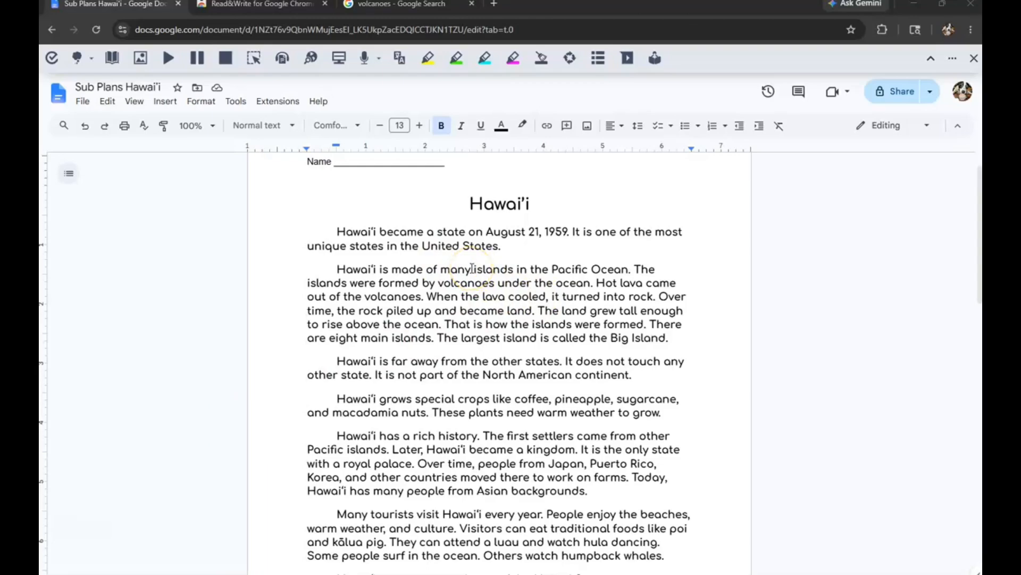
drag(472, 269, 504, 269)
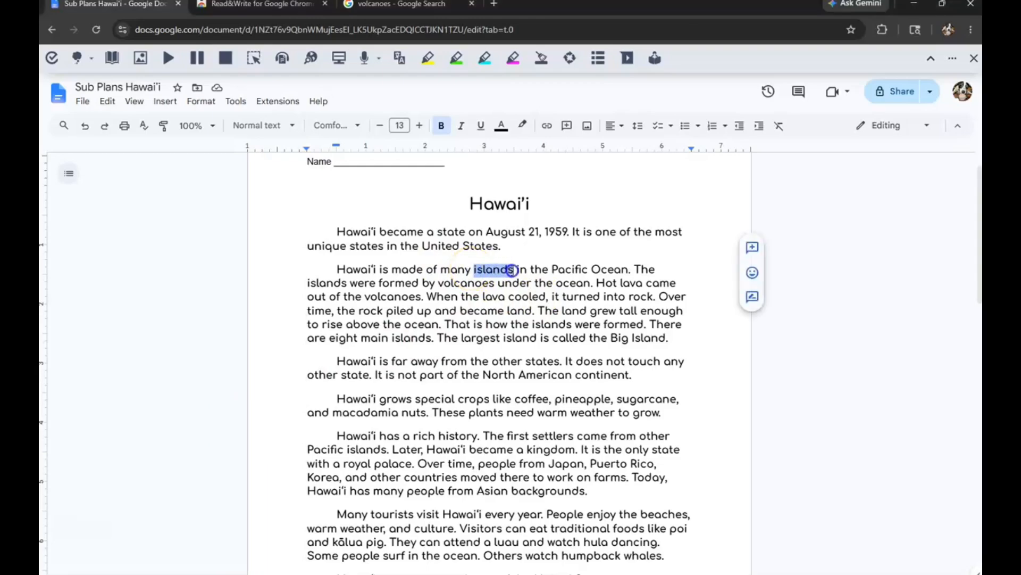
click(484, 58)
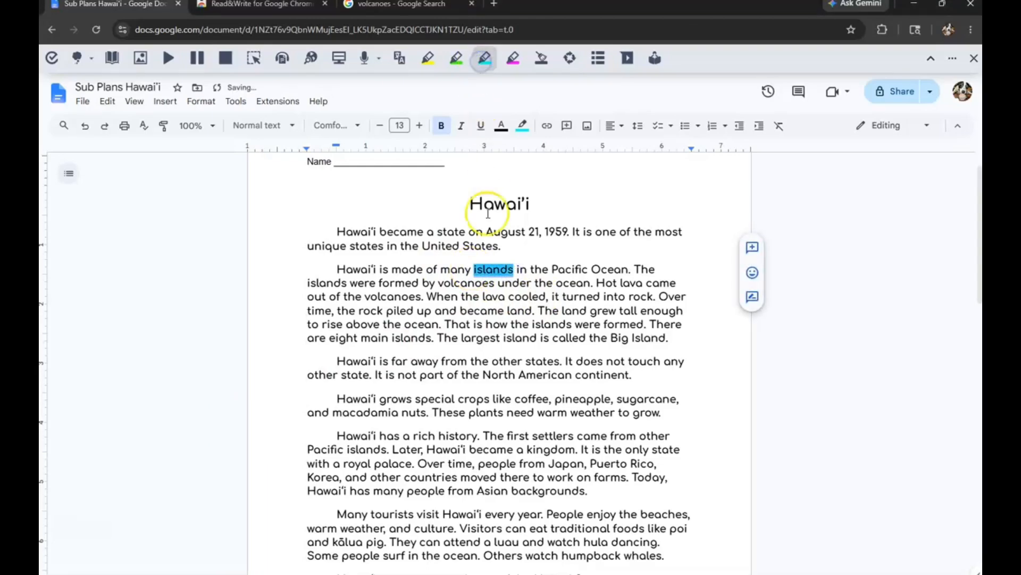
Highlight the words "volcanoes" and "ocean" in the second paragraph's second sentence in blue
drag(437, 283, 493, 283)
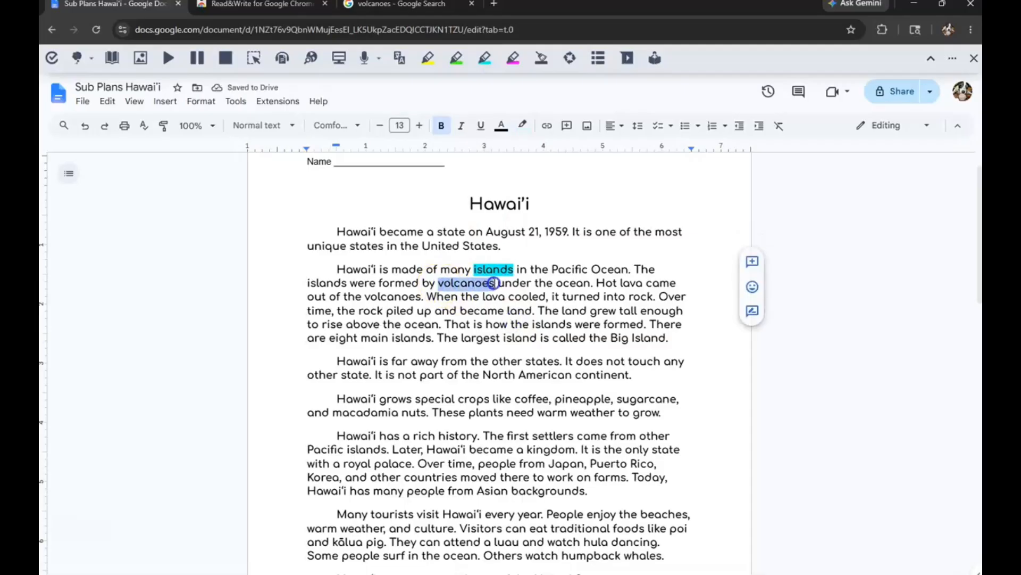
click(485, 58)
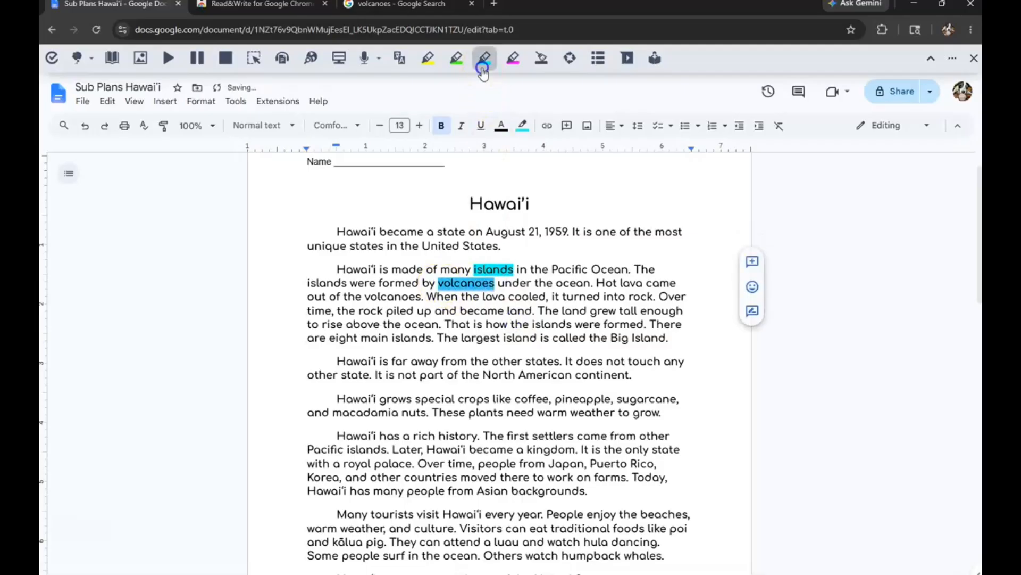
click(549, 288)
drag(574, 286, 589, 286)
click(558, 284)
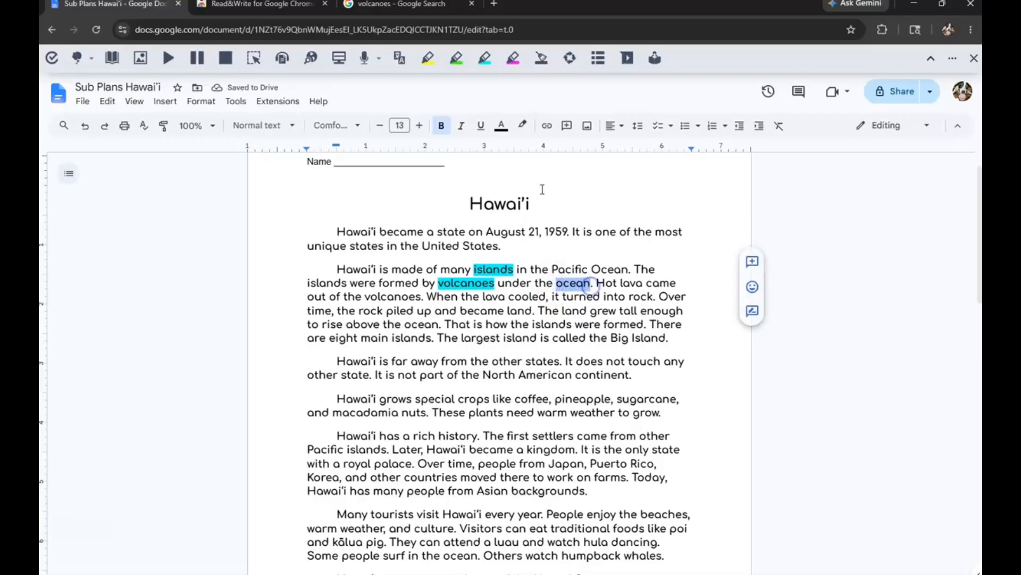
click(484, 58)
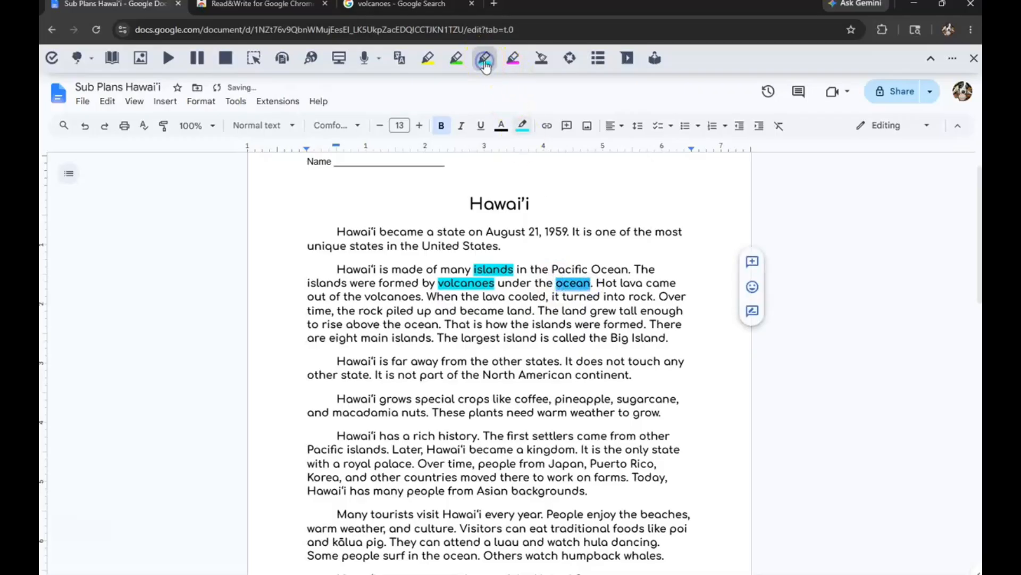
click(592, 307)
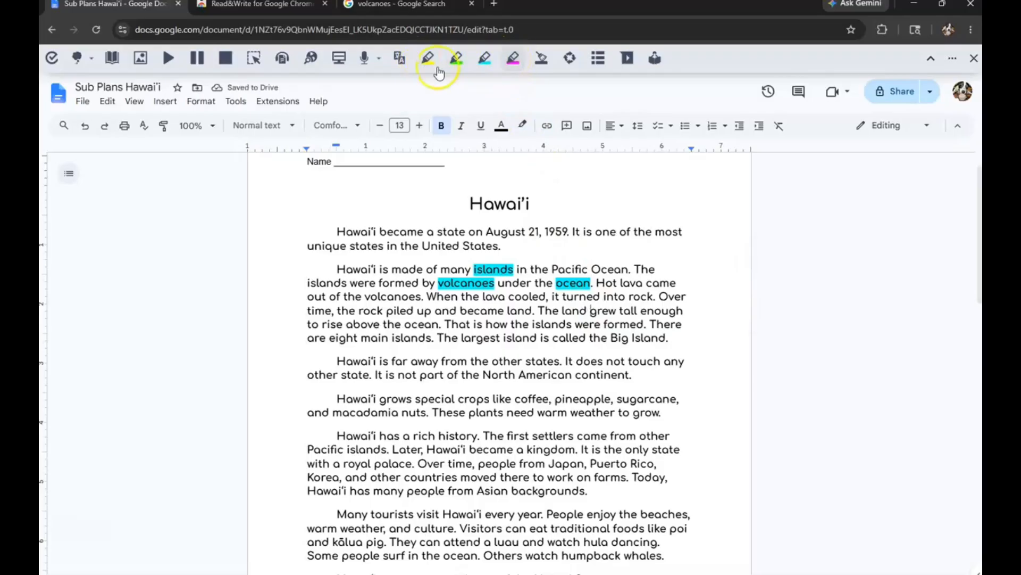
Collect only the blue highlights, sorted by color, into a new document, and close the collection dialog back in the Hawai'i document
click(568, 60)
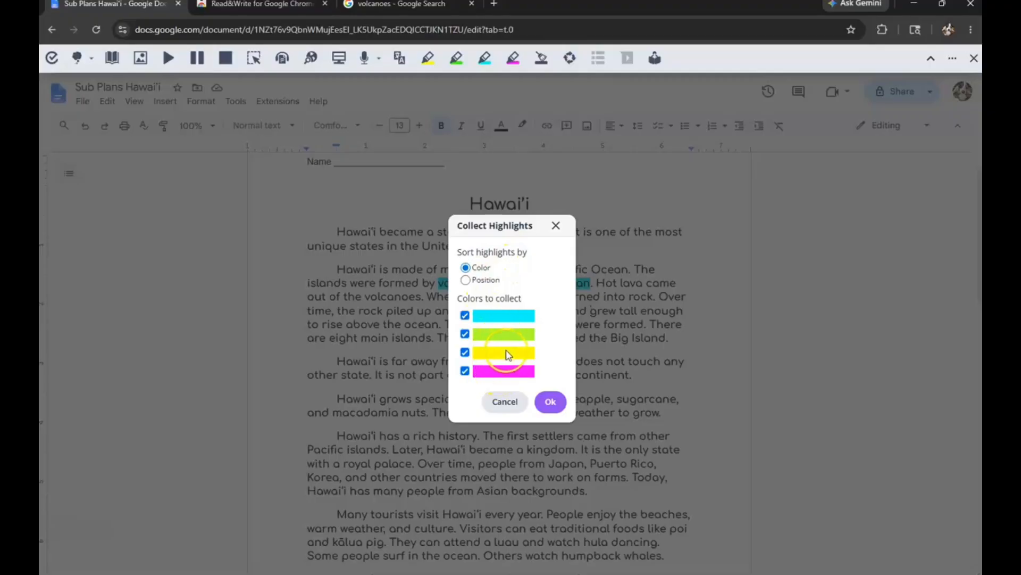
click(465, 334)
click(465, 353)
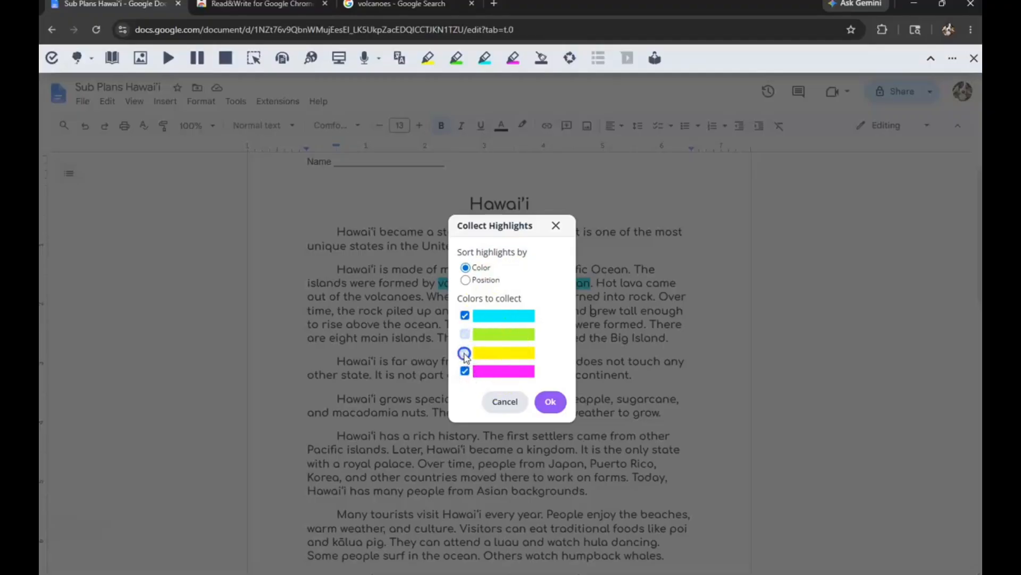
click(550, 402)
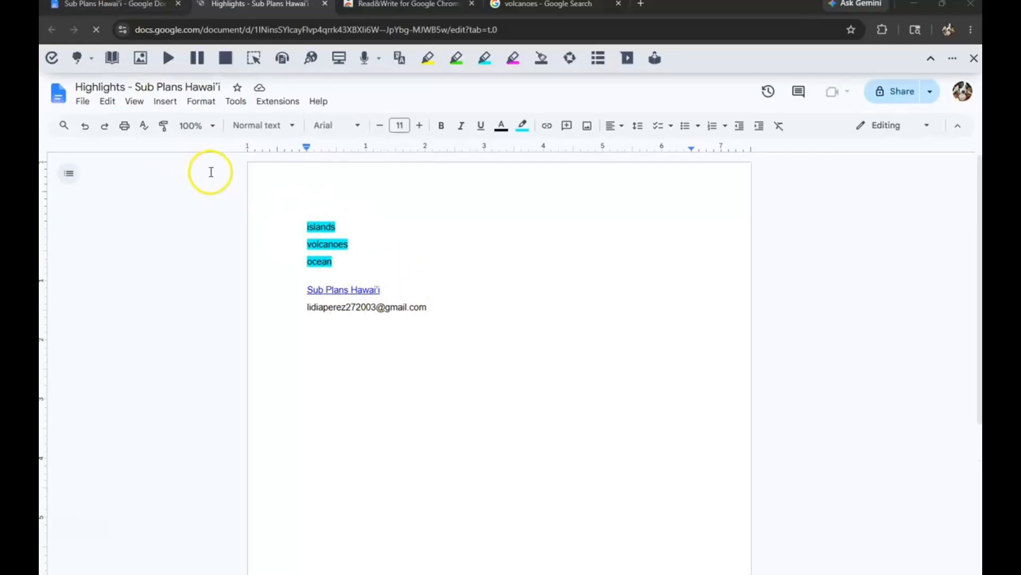
click(132, 8)
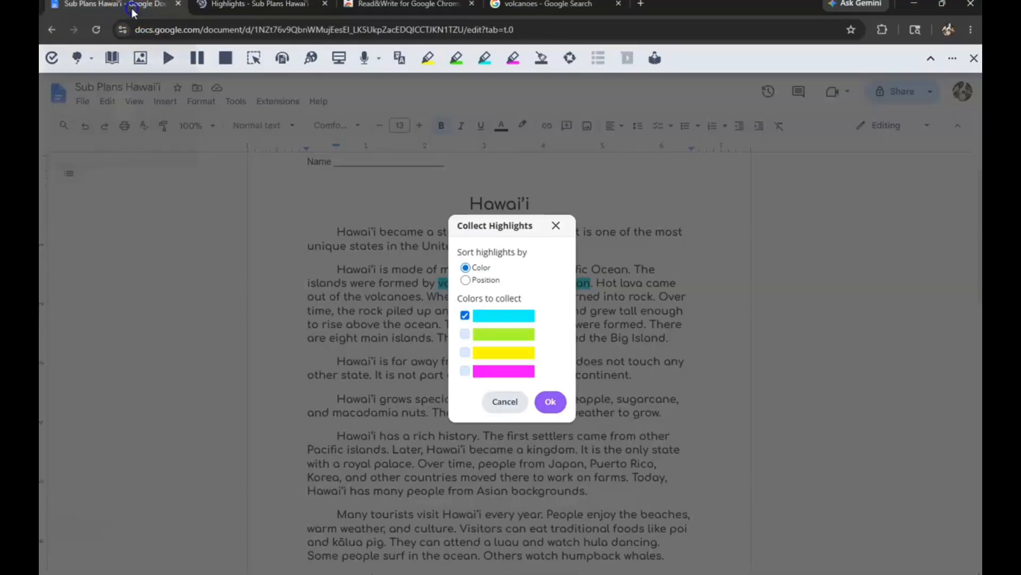
click(556, 225)
click(528, 297)
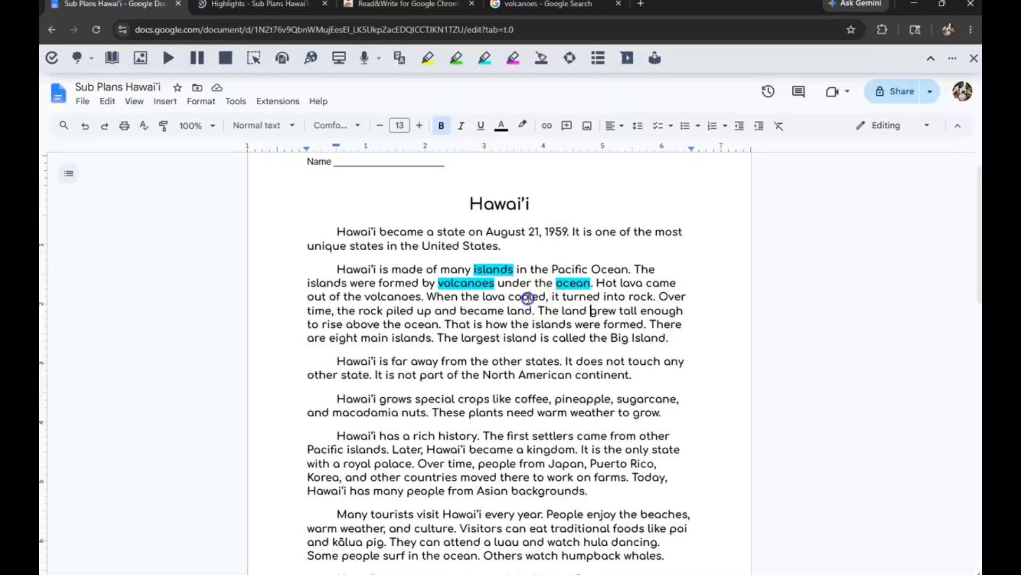
Generate a vocabulary list from only the blue highlighted words, excluding green, yellow and pink
click(596, 62)
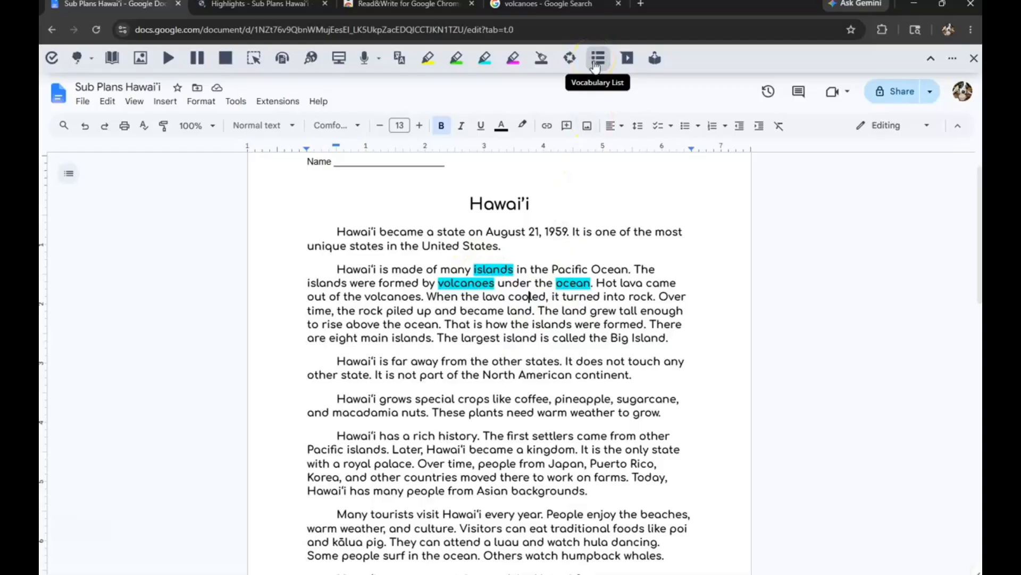
click(597, 63)
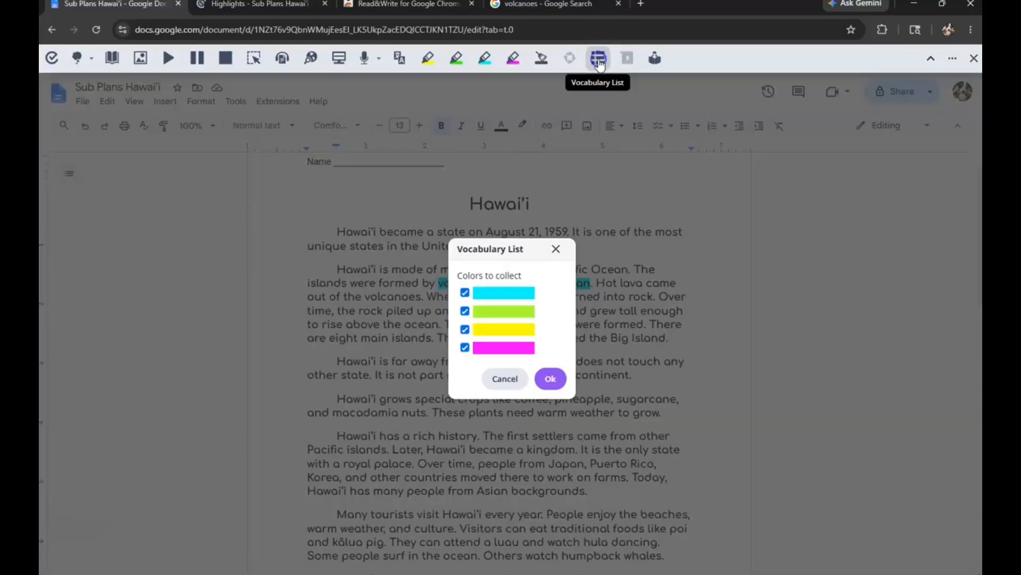
click(468, 312)
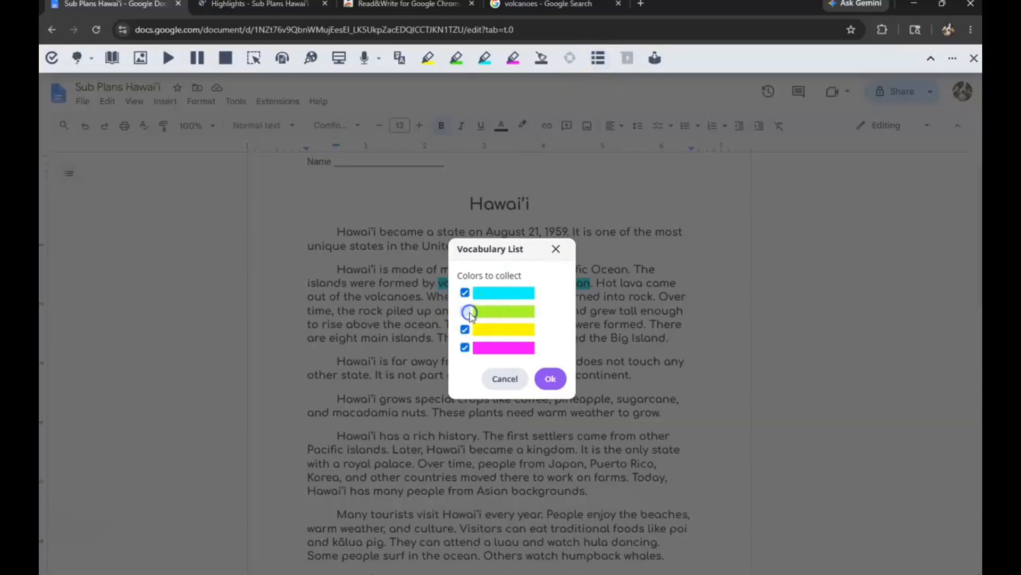
click(465, 330)
click(464, 348)
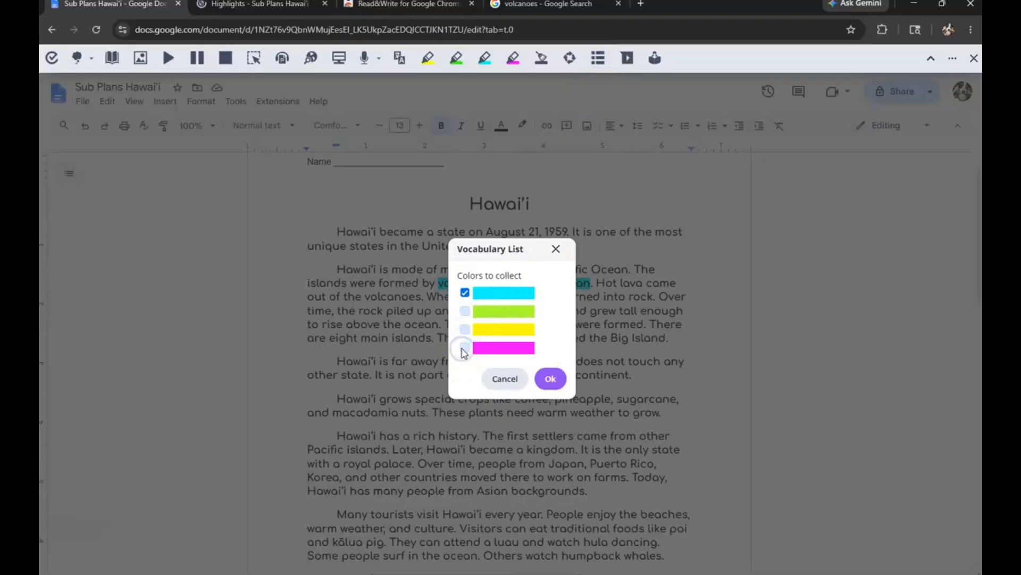
click(550, 378)
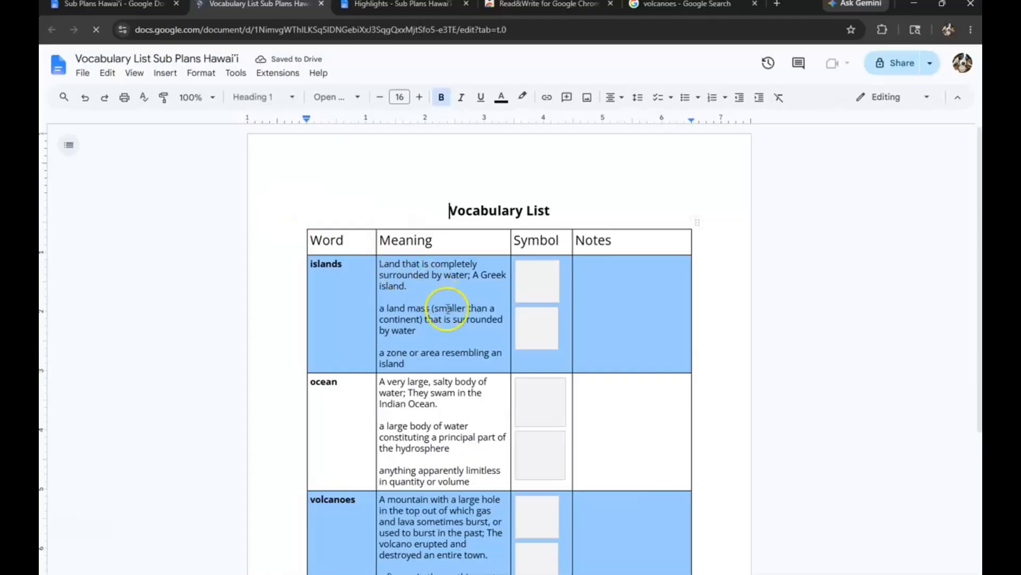
Examine the vocabulary list's Meaning, Symbol and Notes columns and compare its words with the highlighted ones in the Hawai'i document
scroll(320, 343, down, 3)
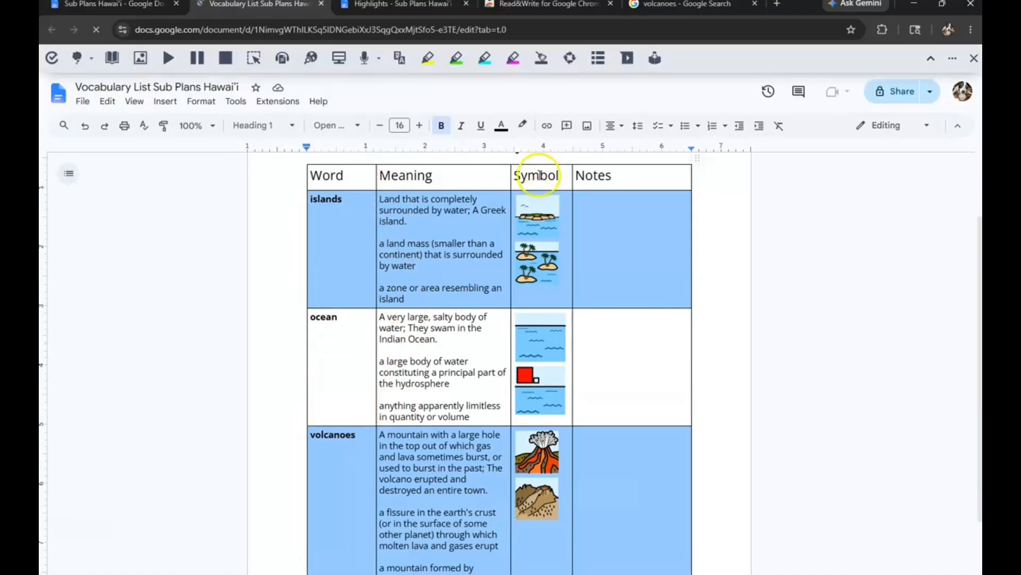
scroll(609, 344, down, 1)
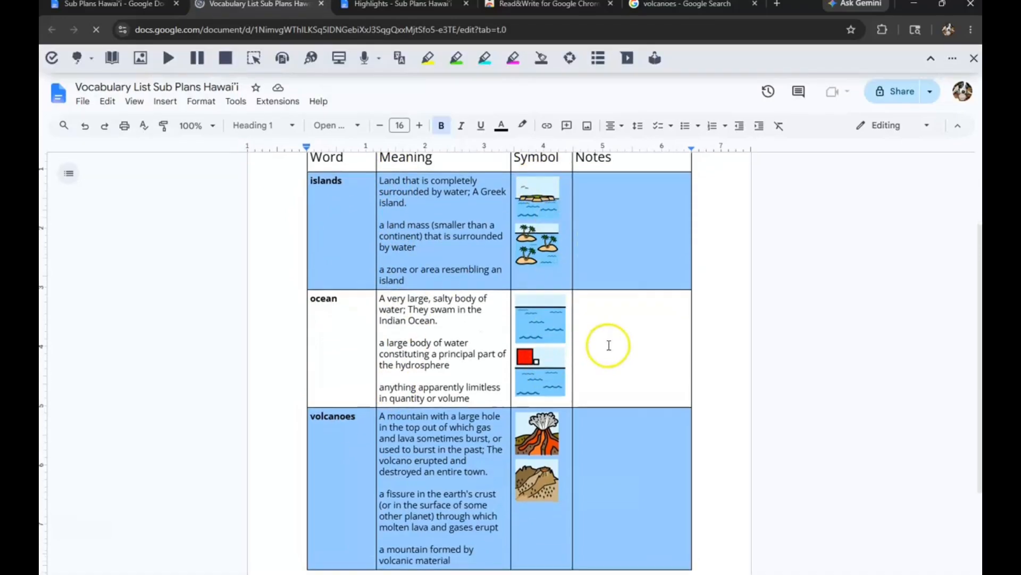
click(609, 238)
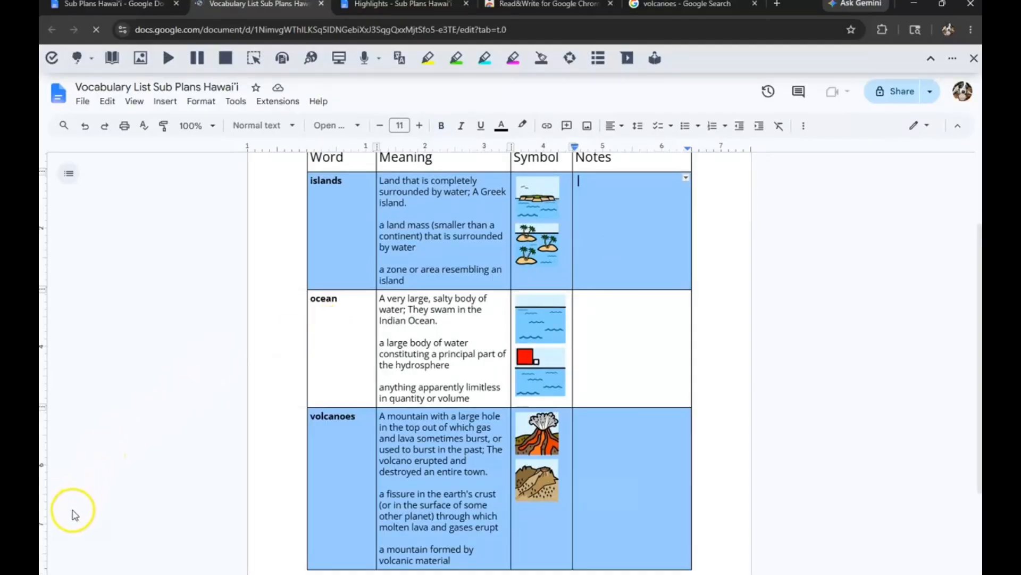
click(119, 3)
scroll(512, 302, down, 1)
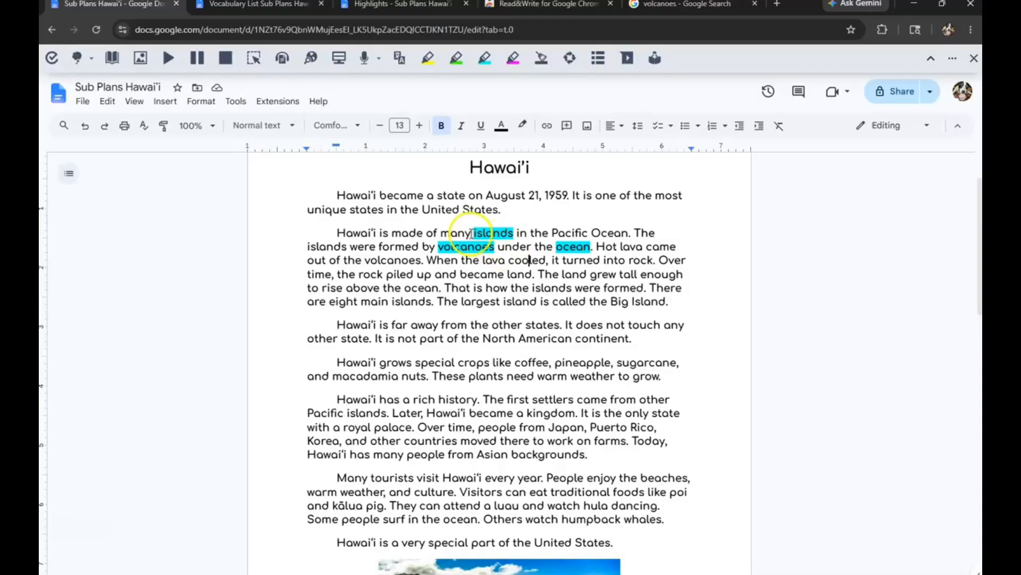
click(263, 11)
scroll(396, 318, up, 1)
scroll(397, 306, down, 1)
scroll(391, 298, up, 1)
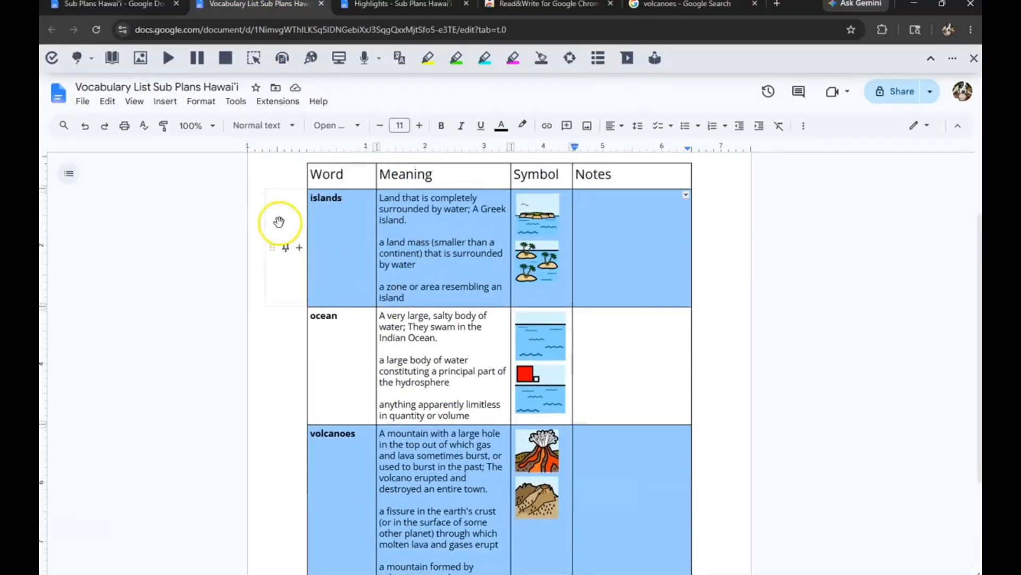
Review the collected highlights document alongside the vocabulary list and the Hawai'i passage
click(366, 8)
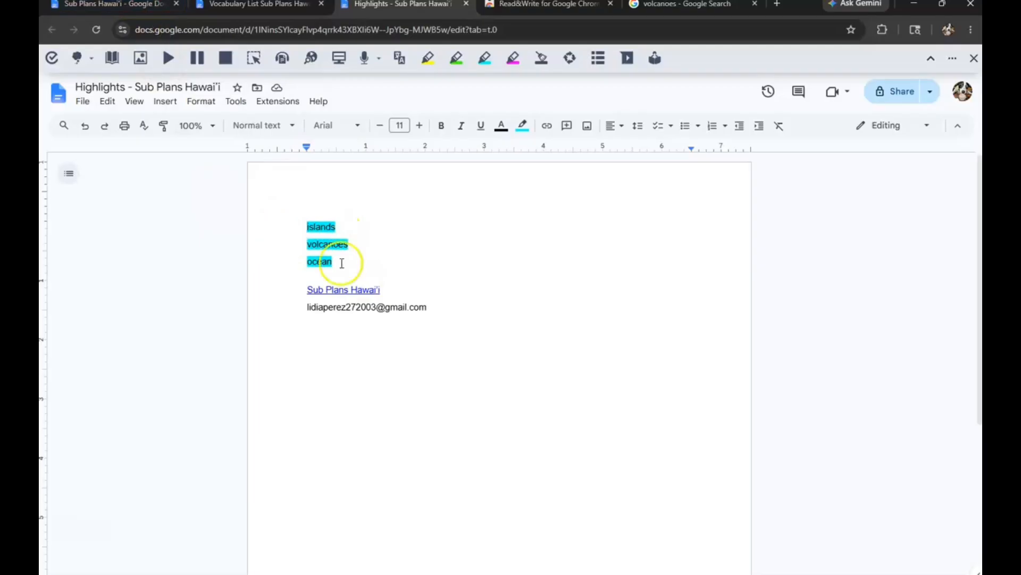
click(128, 6)
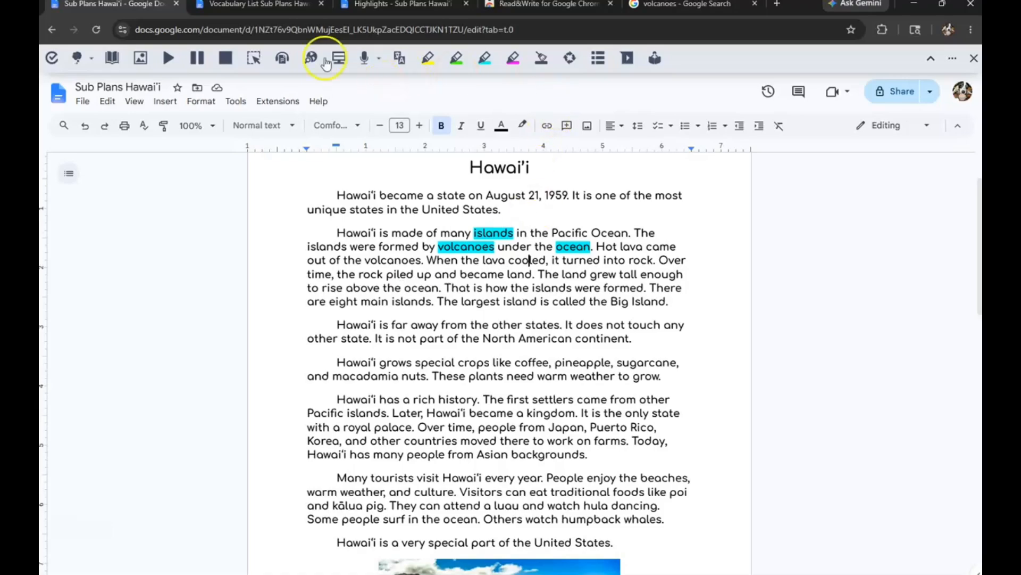
click(270, 12)
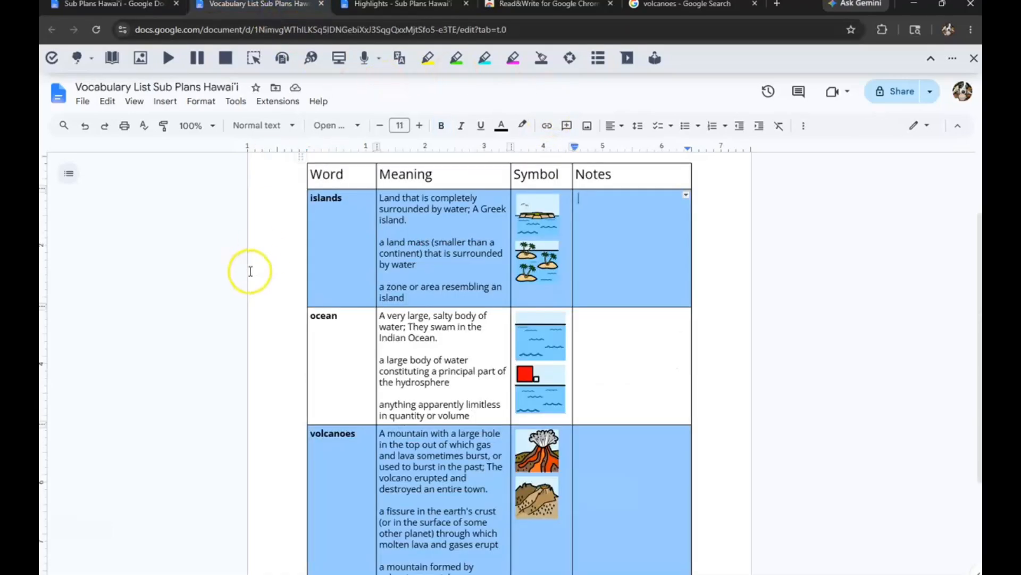
click(222, 256)
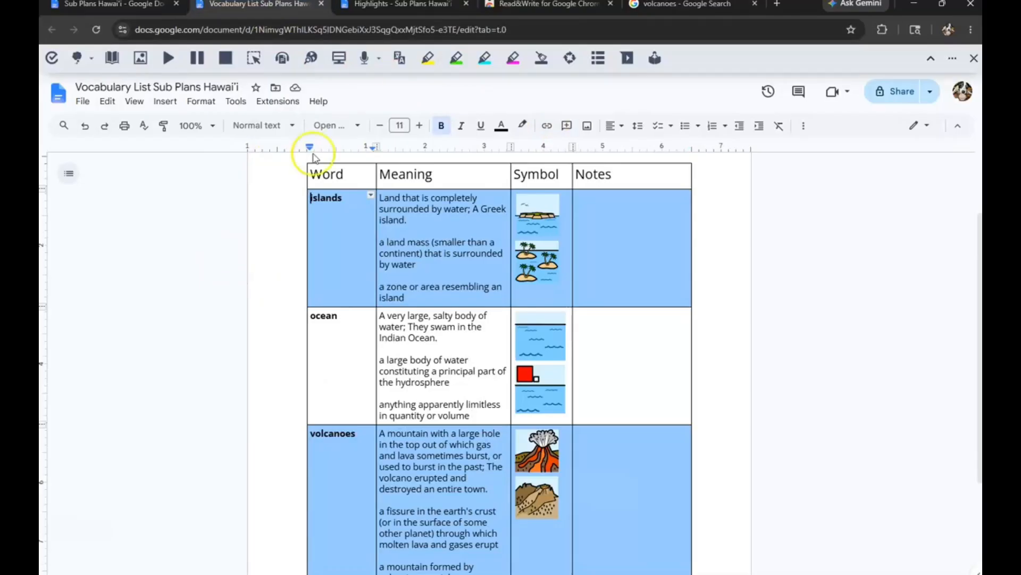
click(398, 6)
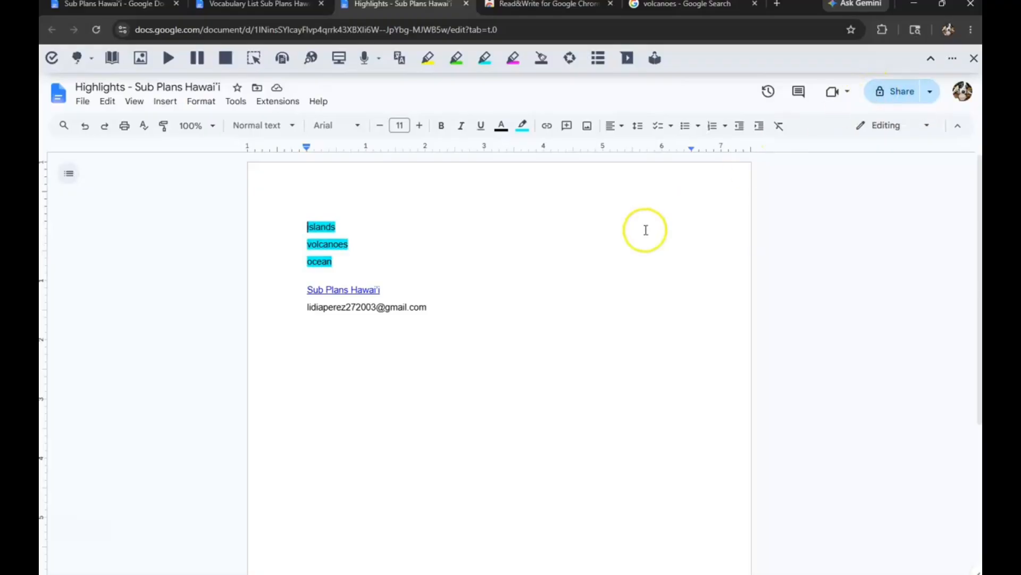
click(257, 9)
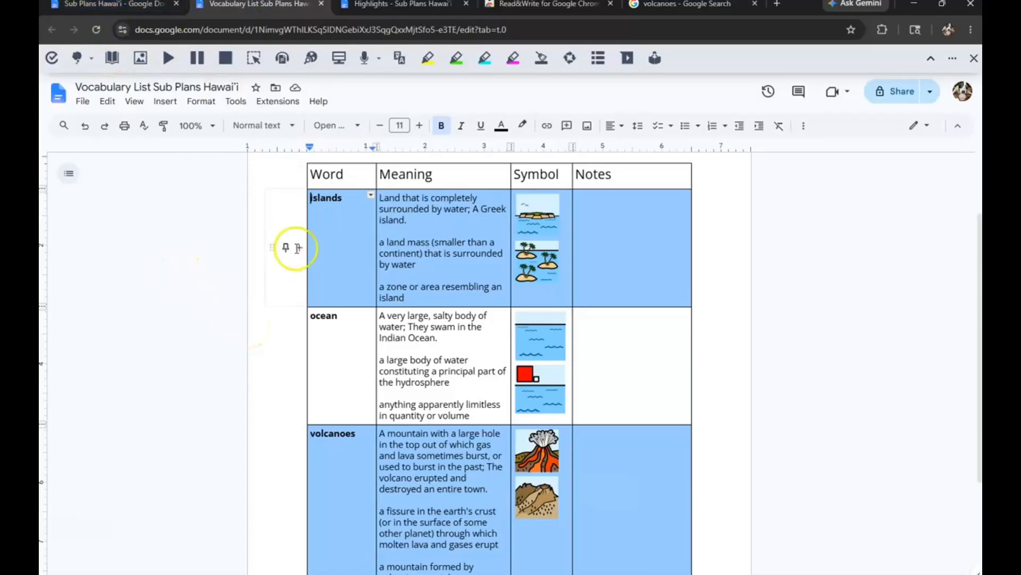
click(128, 7)
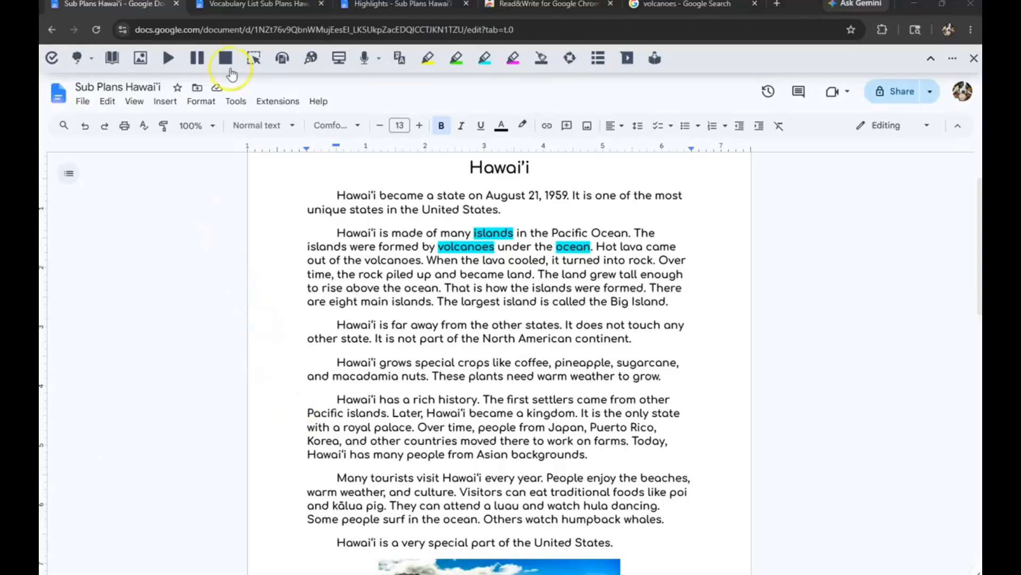
click(238, 4)
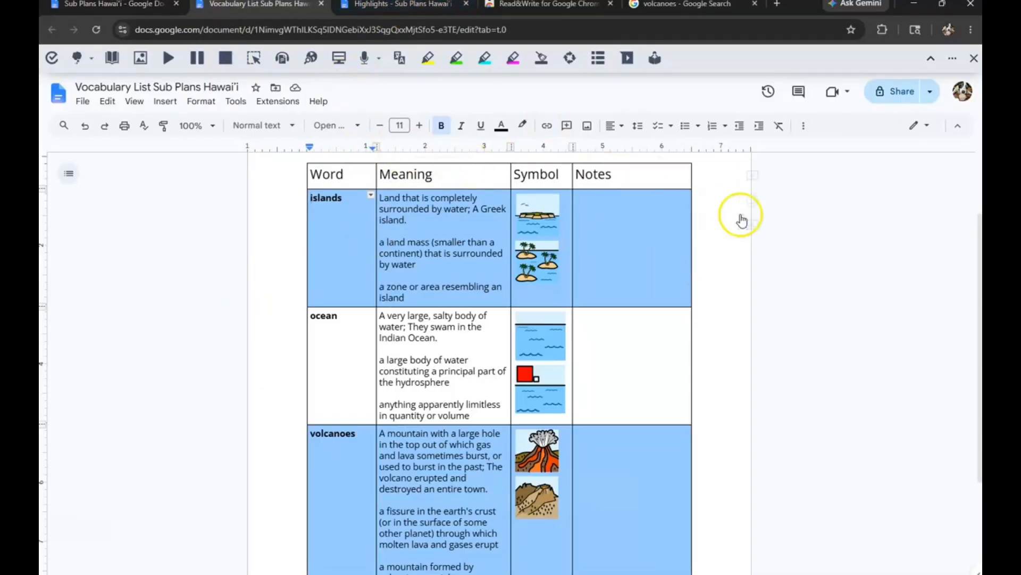
Open the Read&Write reading-aloud practice page from the Hawai'i document and return to the passage
click(105, 6)
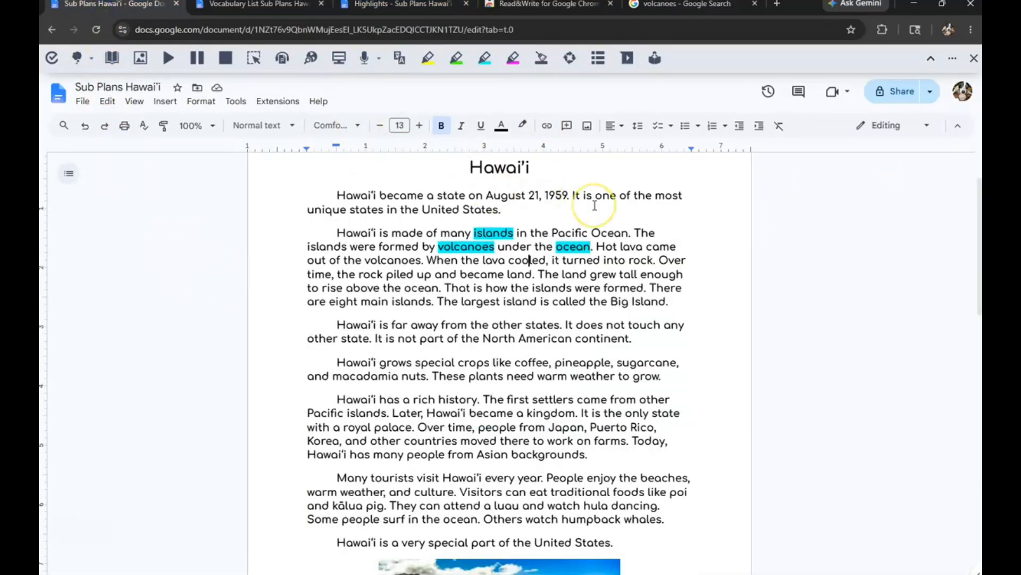
click(650, 66)
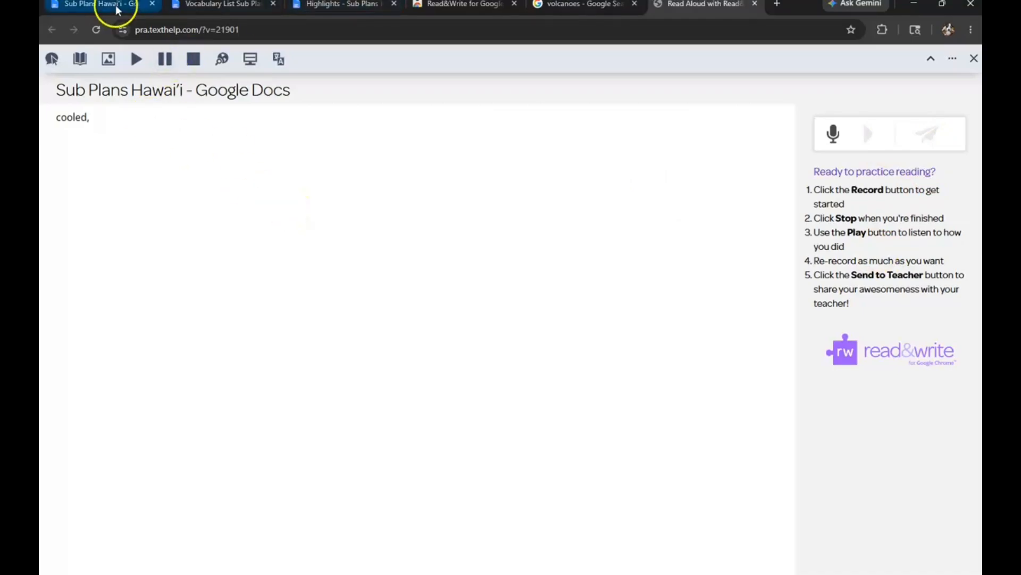
click(101, 5)
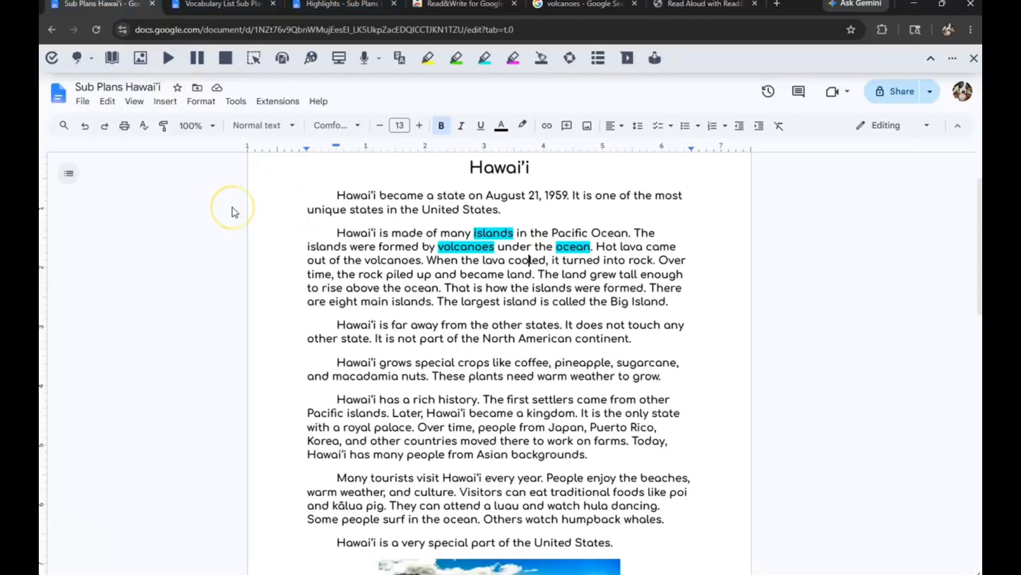